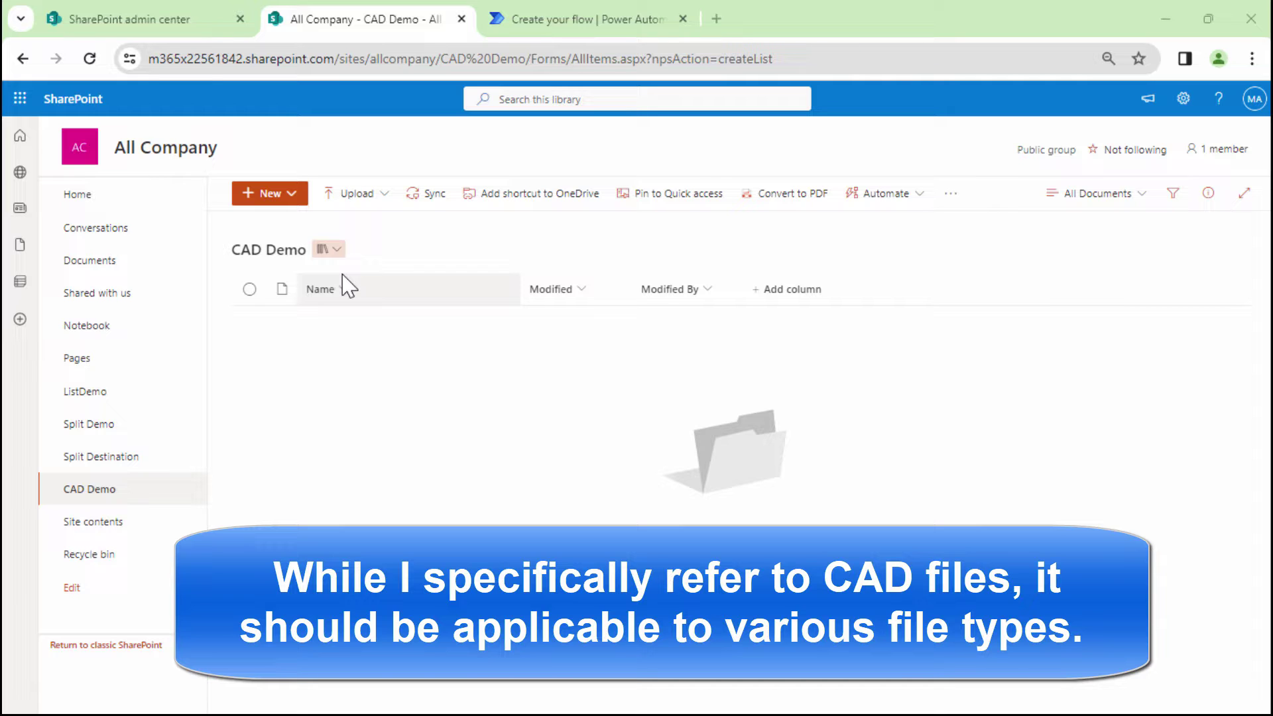
# Switch from the SharePoint CAD Demo library to the 'Create your flow | Power Automate' tab
pyautogui.click(522, 30)
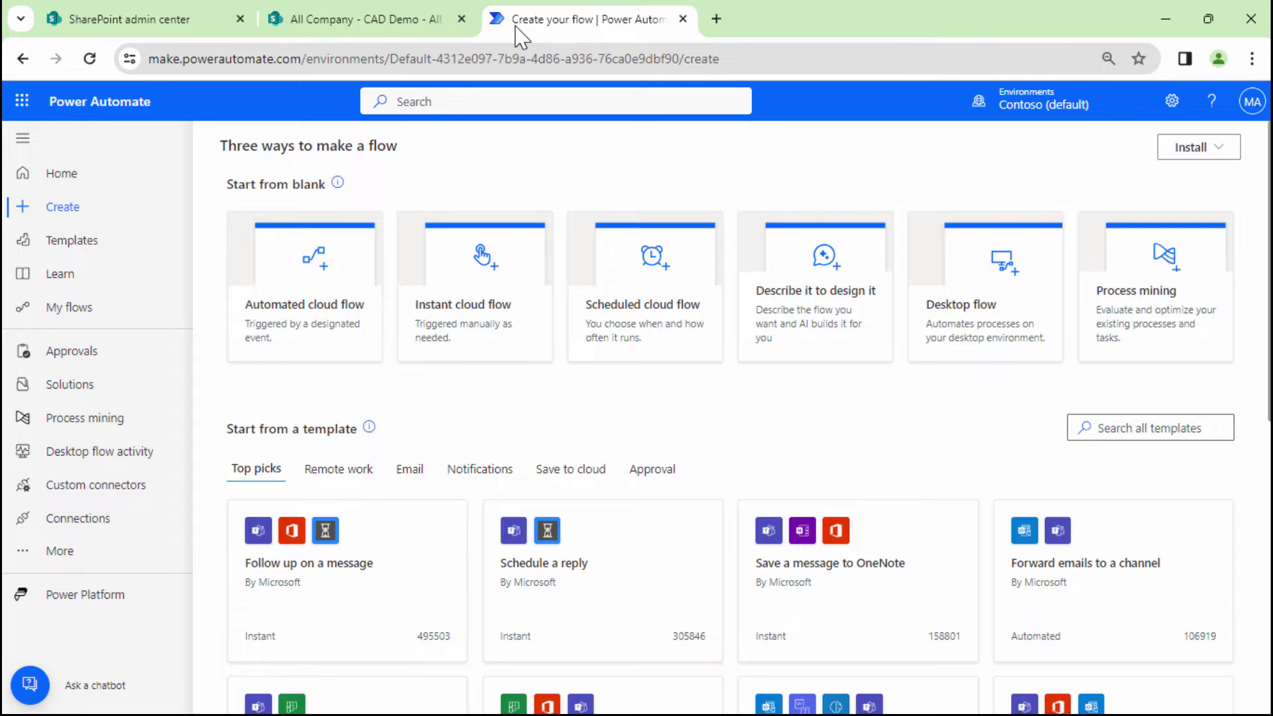
# Start an automated cloud flow, skip the name and trigger dialog, and expand the card panel
pyautogui.click(333, 276)
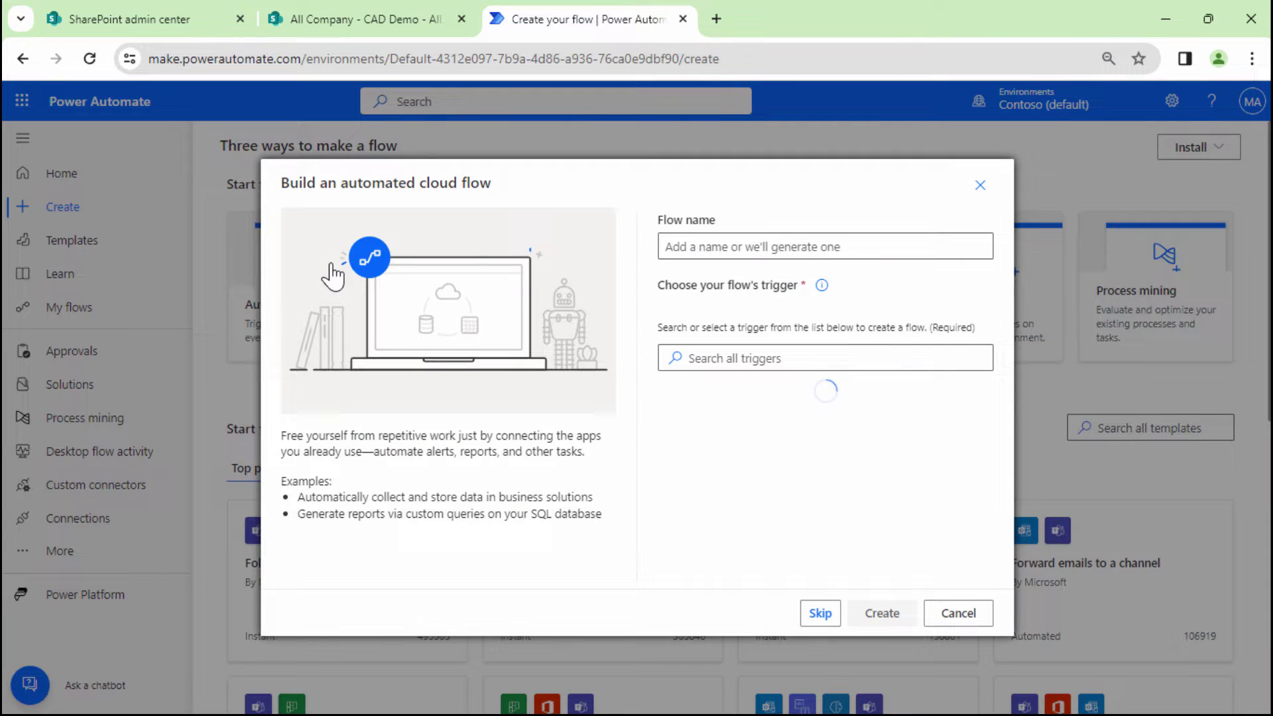
pyautogui.click(824, 618)
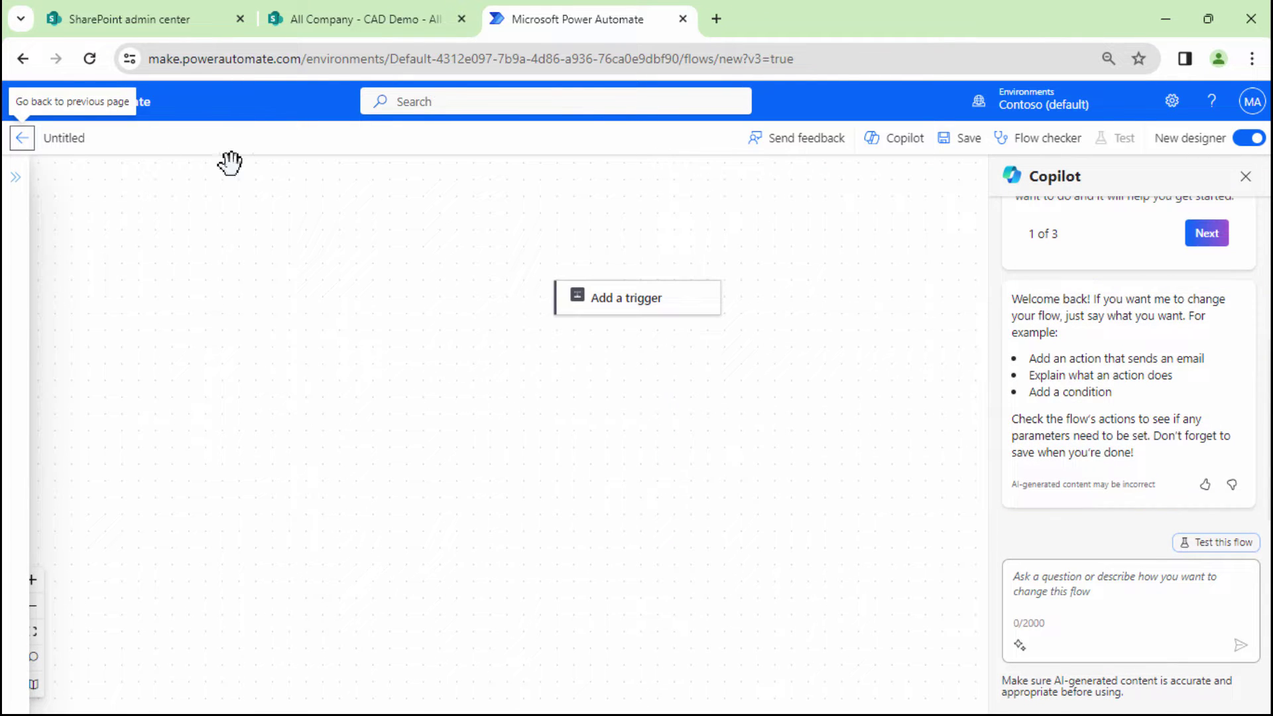
pyautogui.click(13, 188)
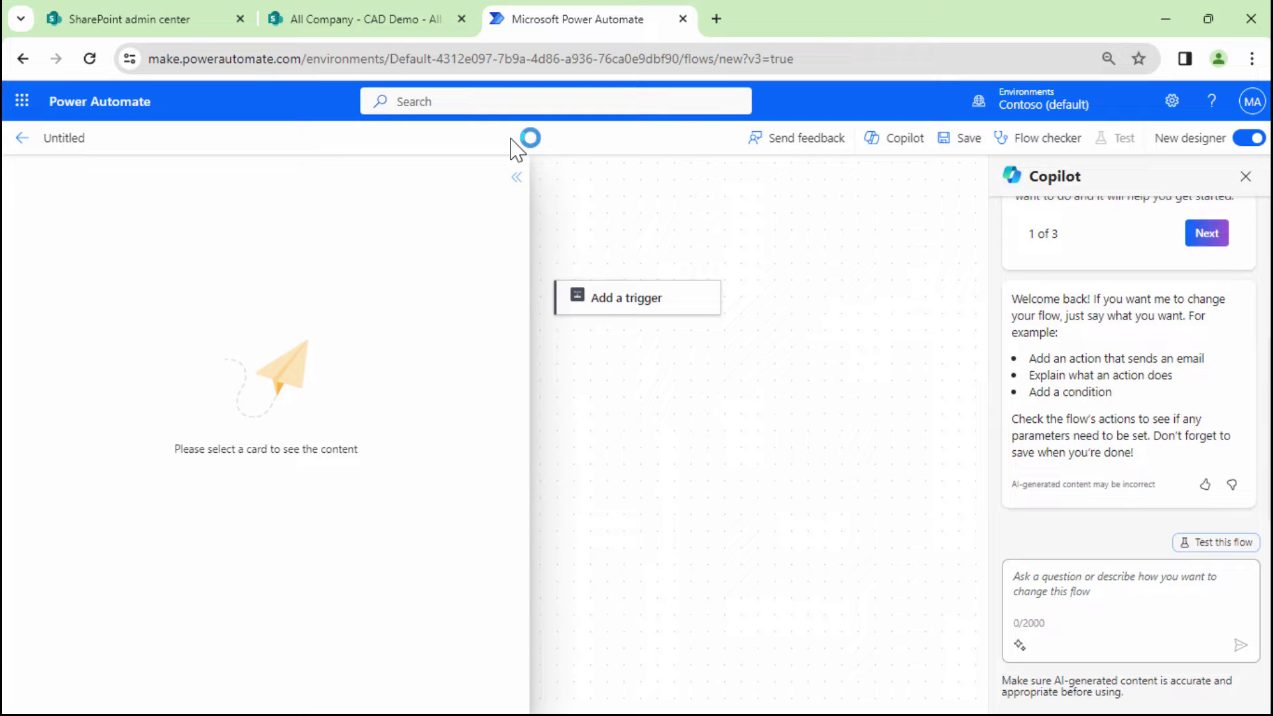
# Use SharePoint 'When a file is created or modified (properties only)' on All Company's CAD Demo library
pyautogui.click(628, 295)
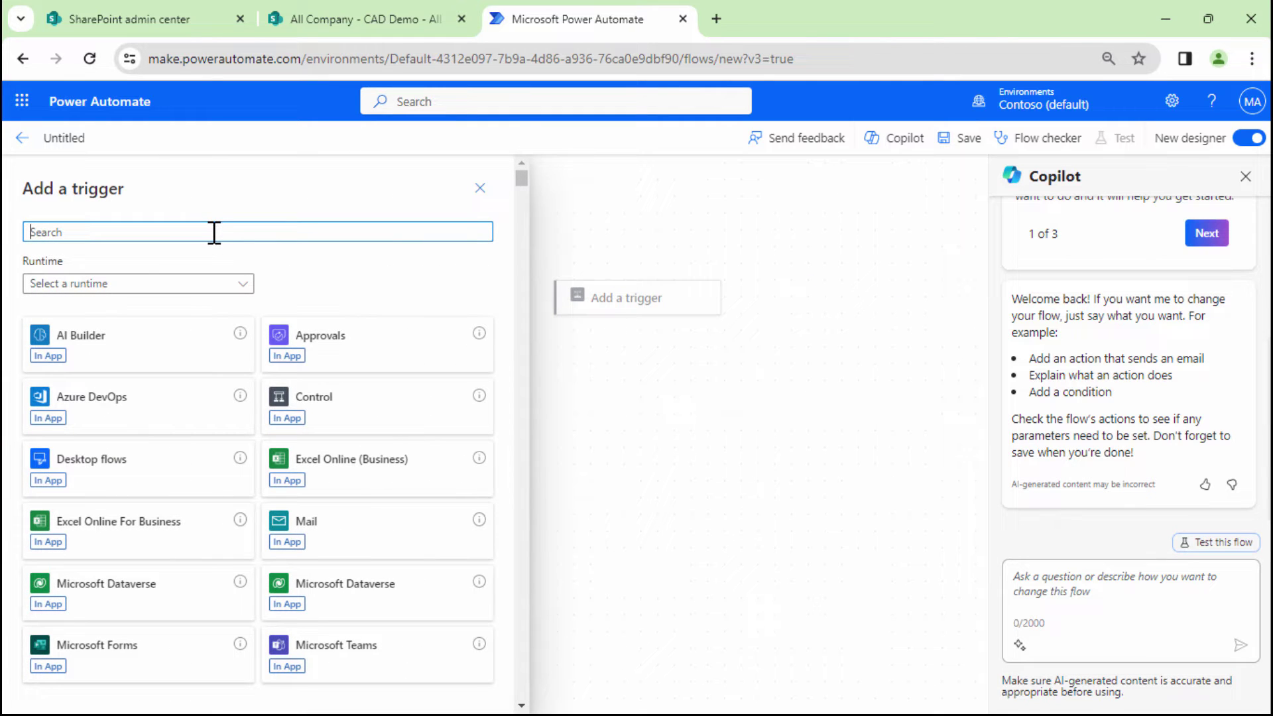
pyautogui.write('SharePoint')
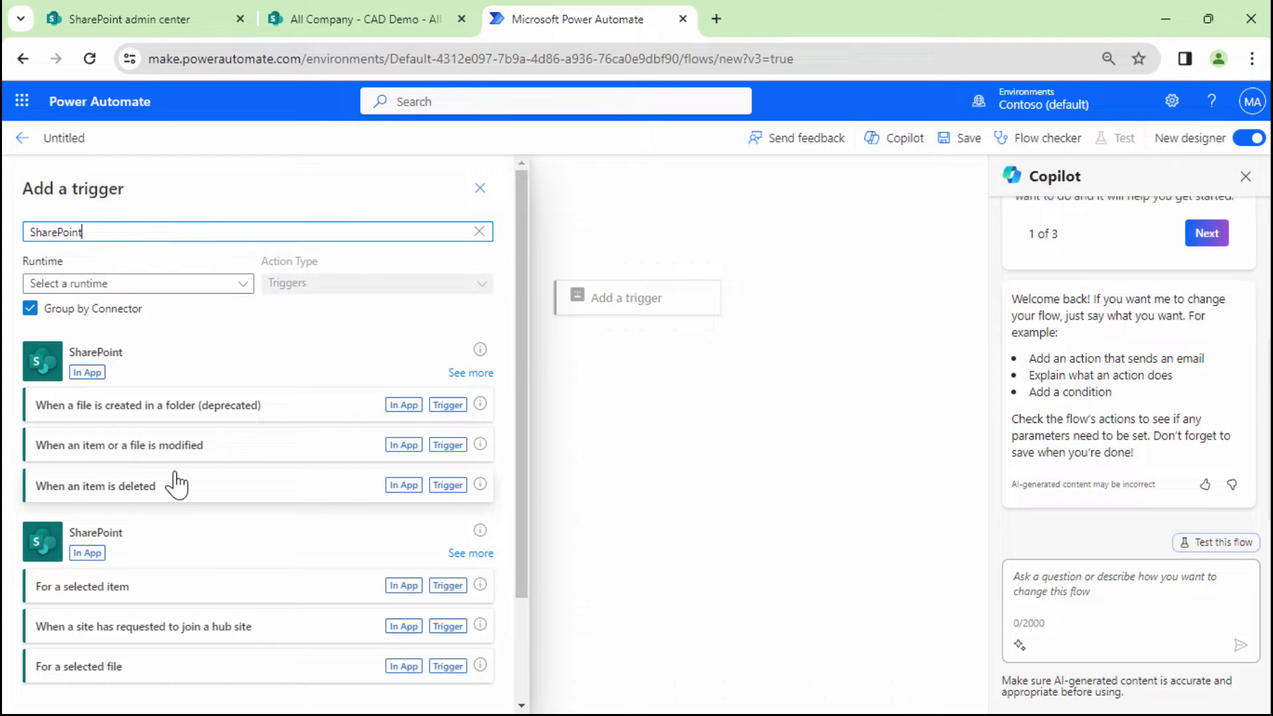
pyautogui.scroll(-2, 175, 484)
pyautogui.scroll(3, 176, 483)
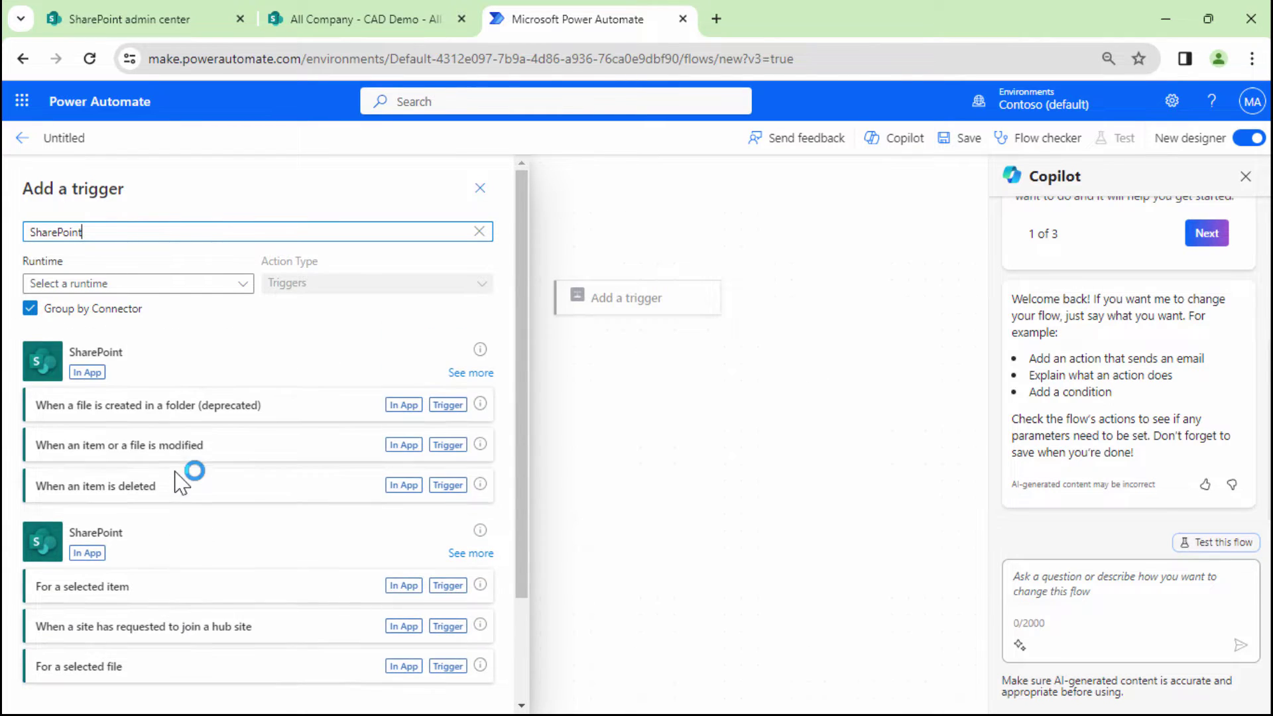
pyautogui.click(454, 373)
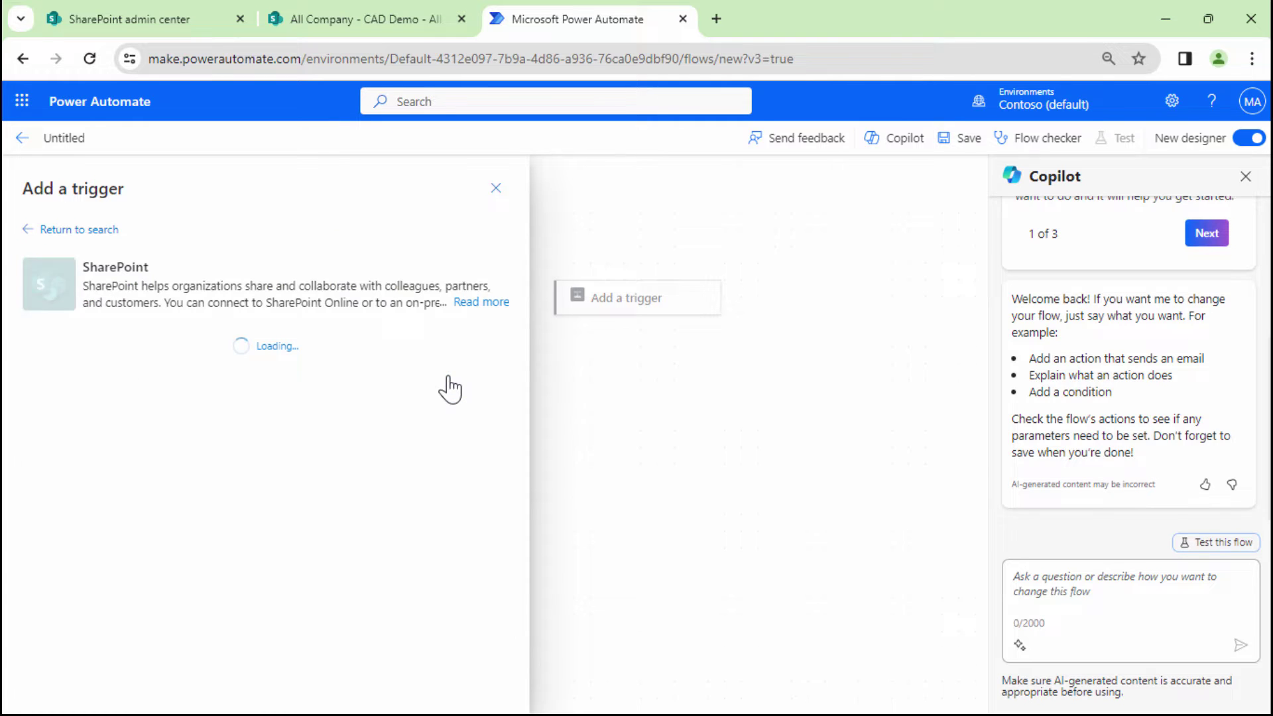
pyautogui.click(174, 622)
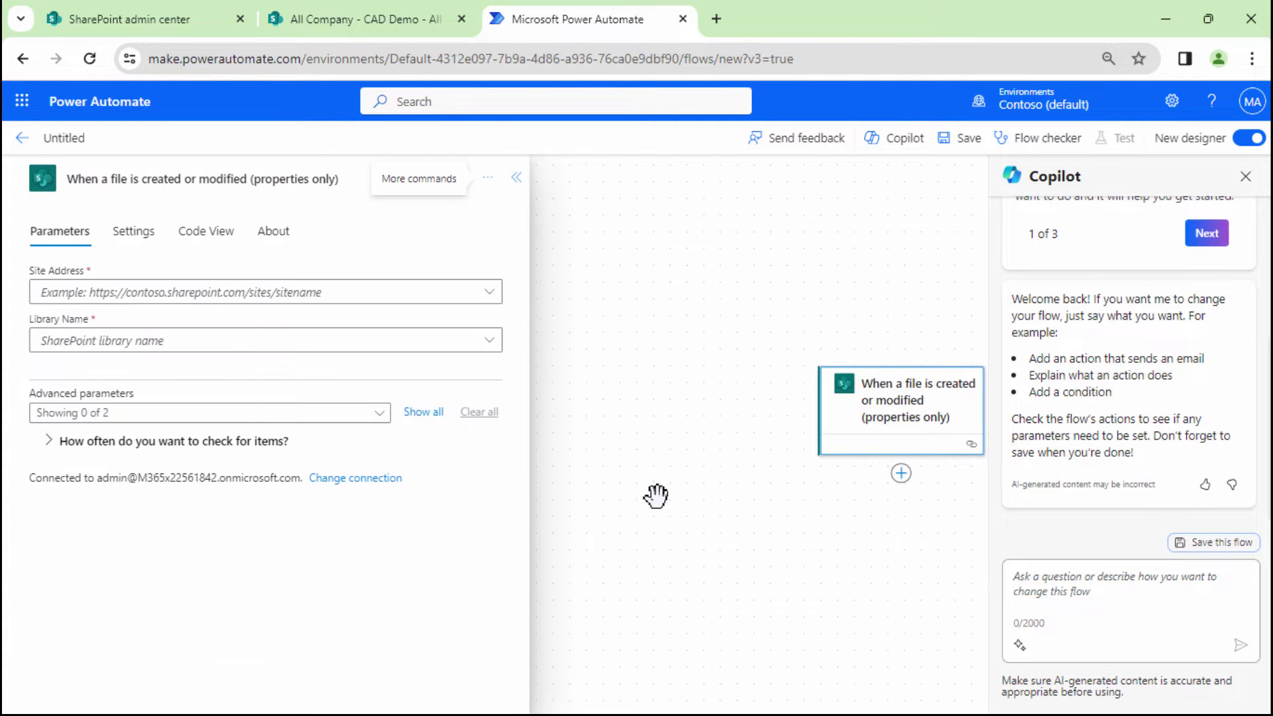
pyautogui.click(491, 293)
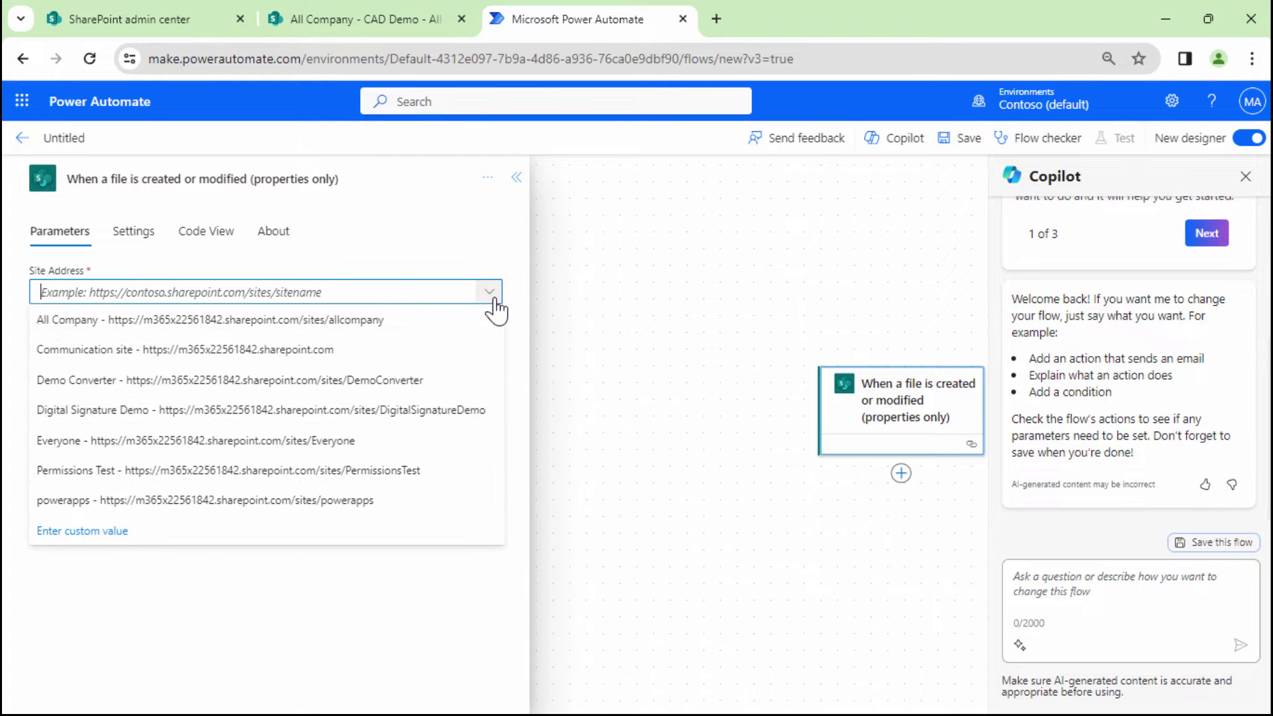
pyautogui.click(345, 319)
pyautogui.click(489, 343)
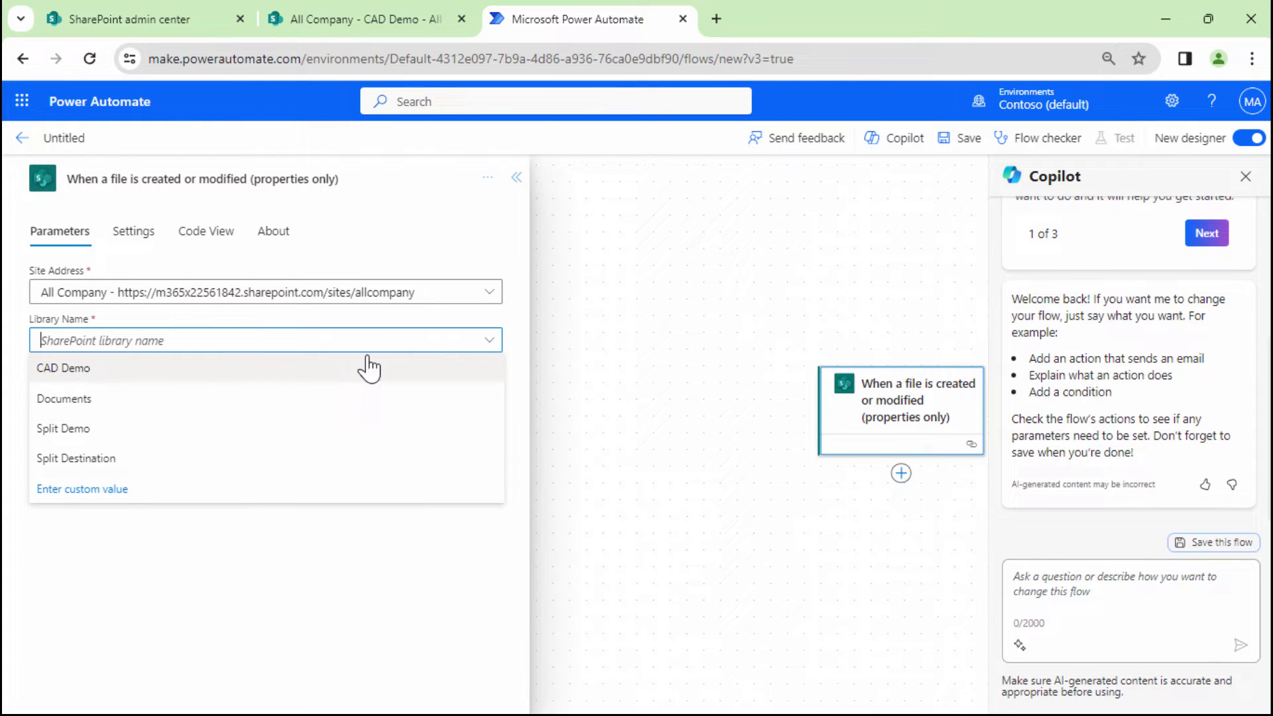
pyautogui.click(231, 369)
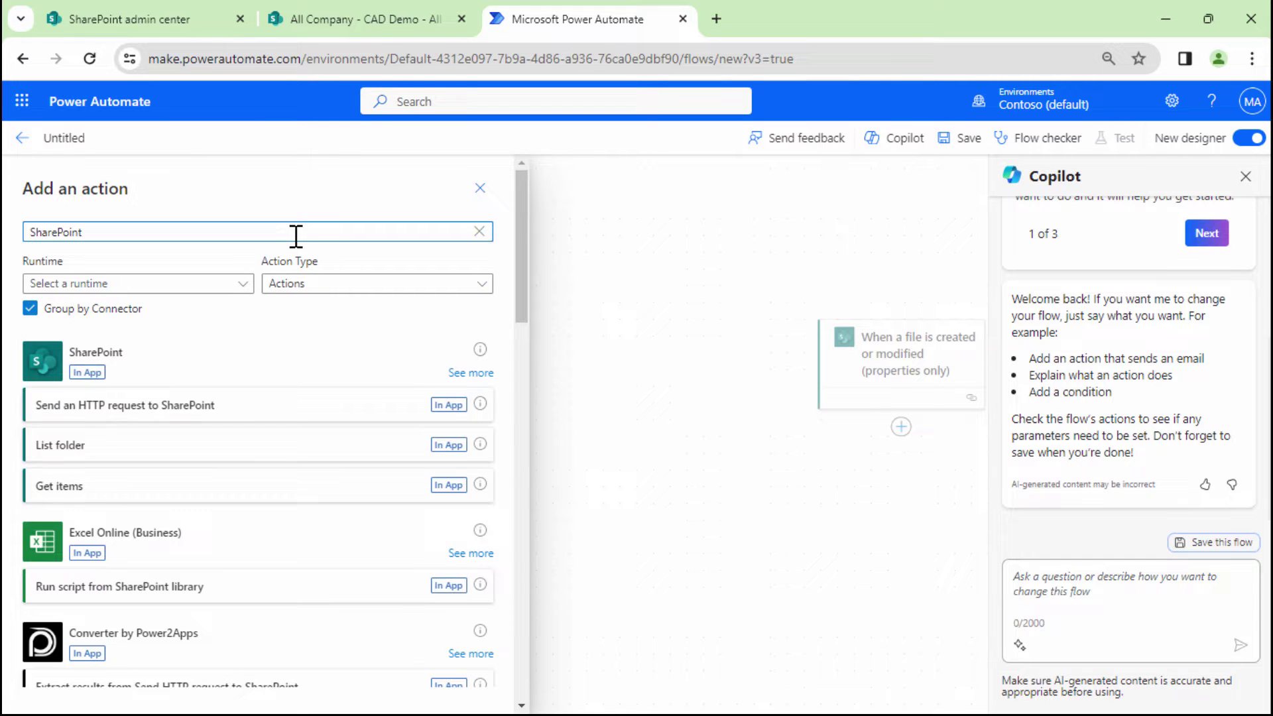
# Add SharePoint Get file content on All Company, with the trigger's Identifier as File Identifier
pyautogui.click(467, 375)
pyautogui.click(467, 375)
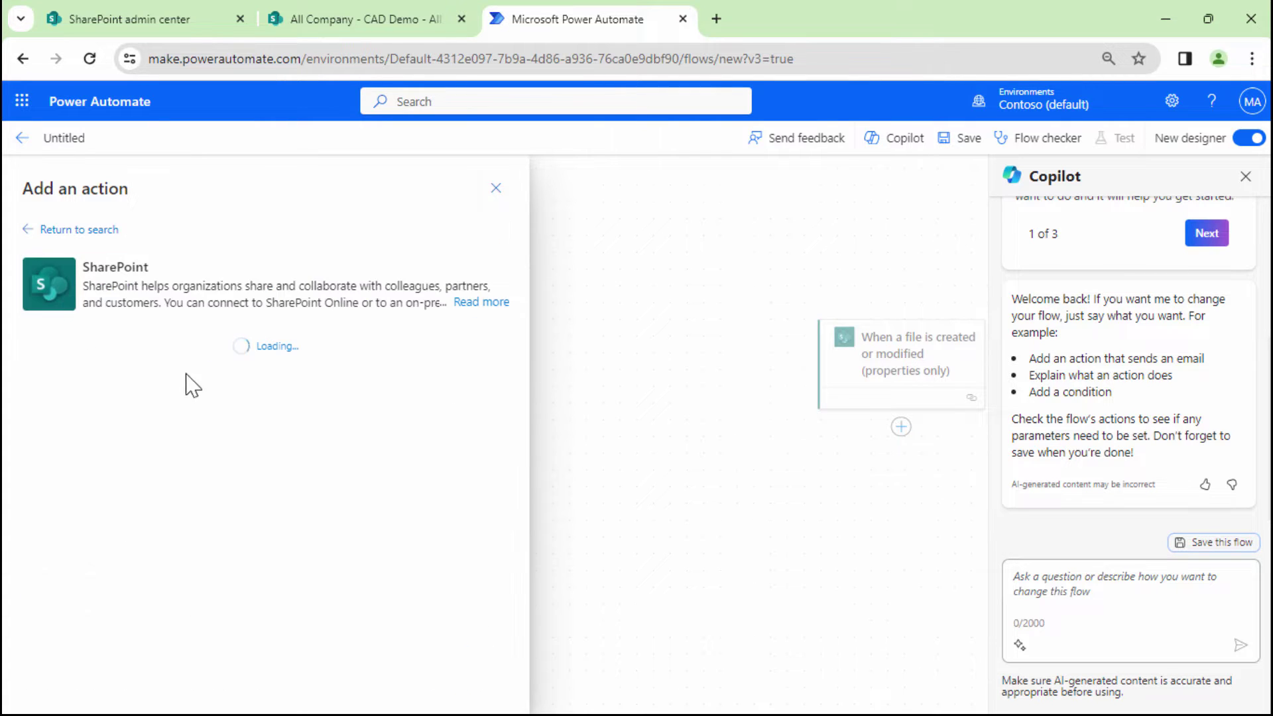
pyautogui.scroll(-5, 193, 464)
pyautogui.click(157, 597)
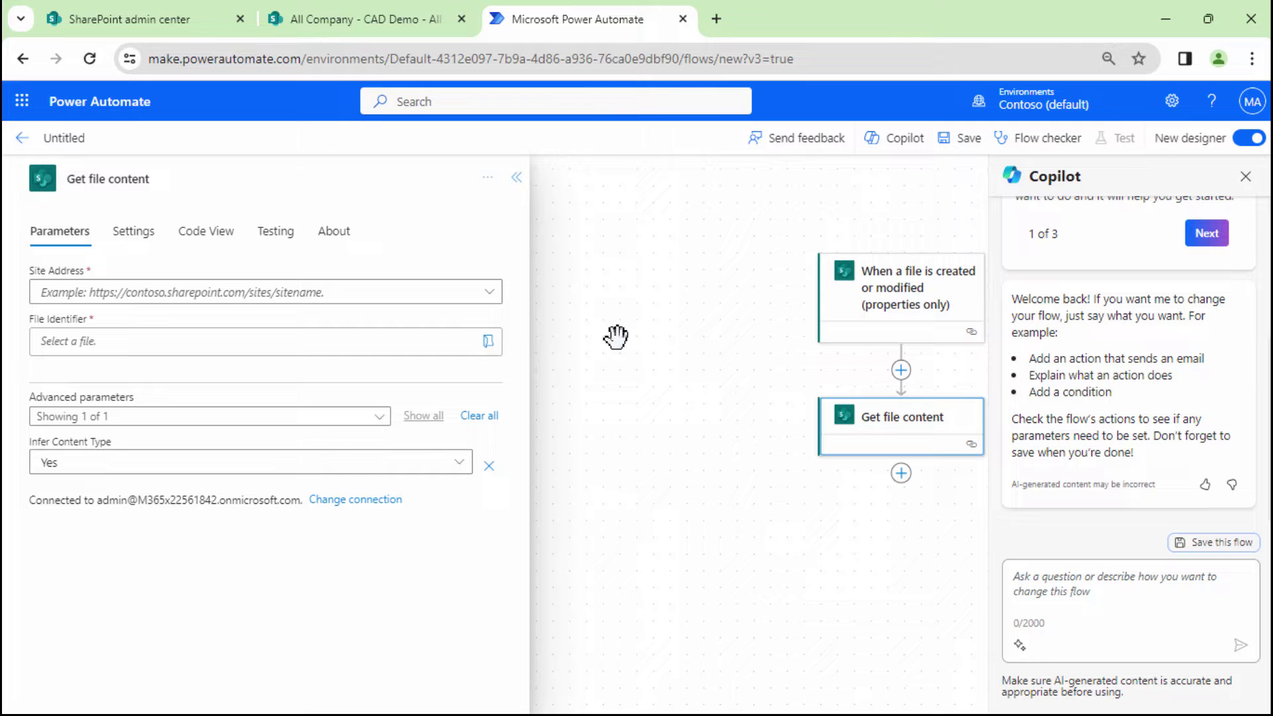
pyautogui.click(488, 292)
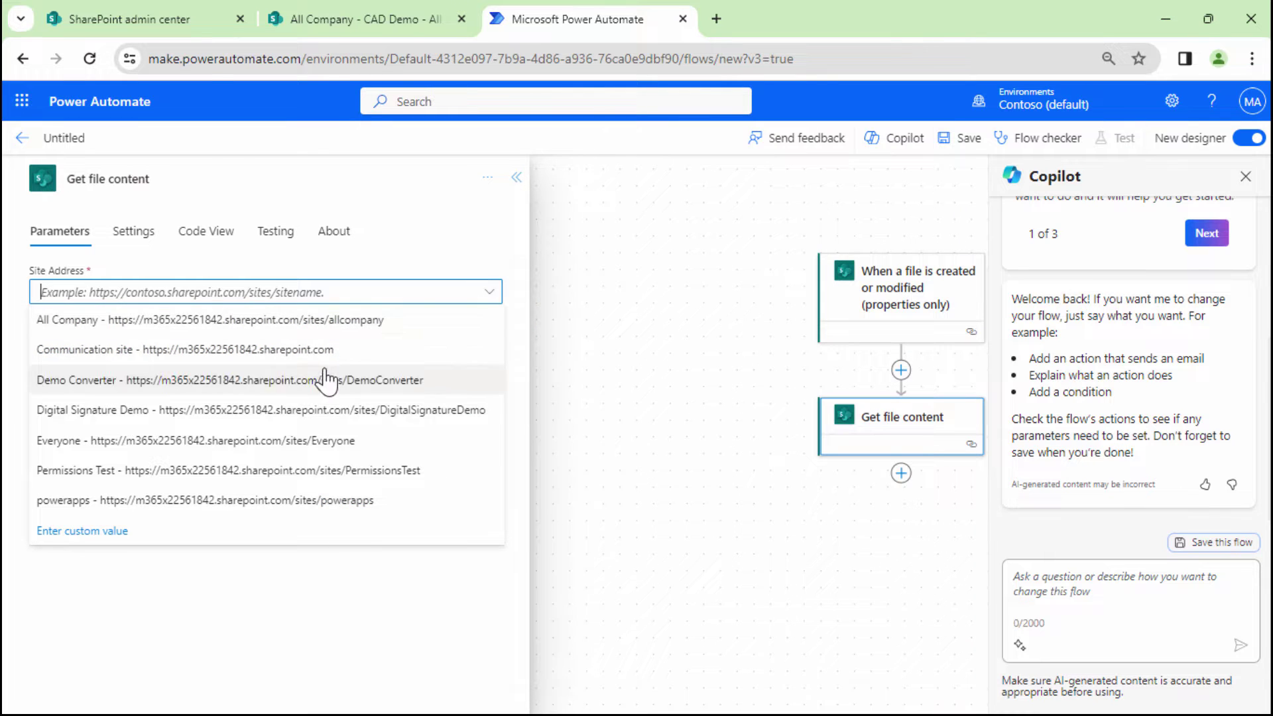
pyautogui.click(345, 321)
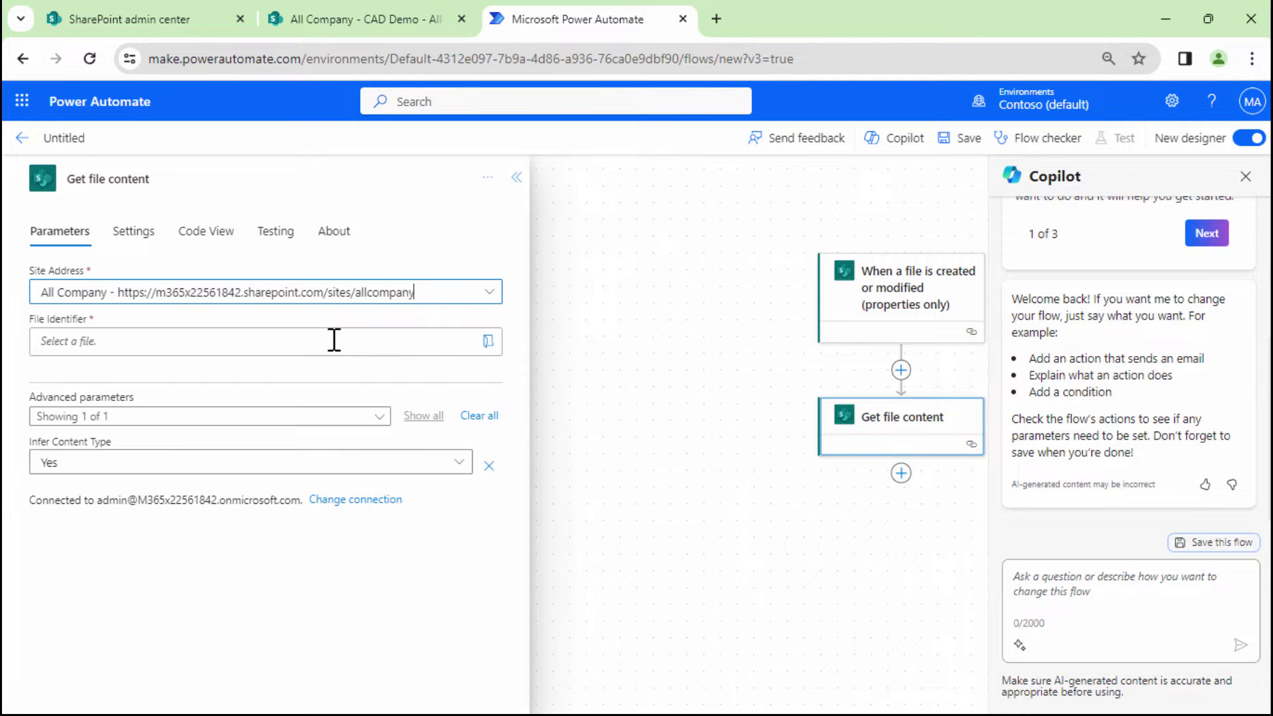
pyautogui.click(298, 342)
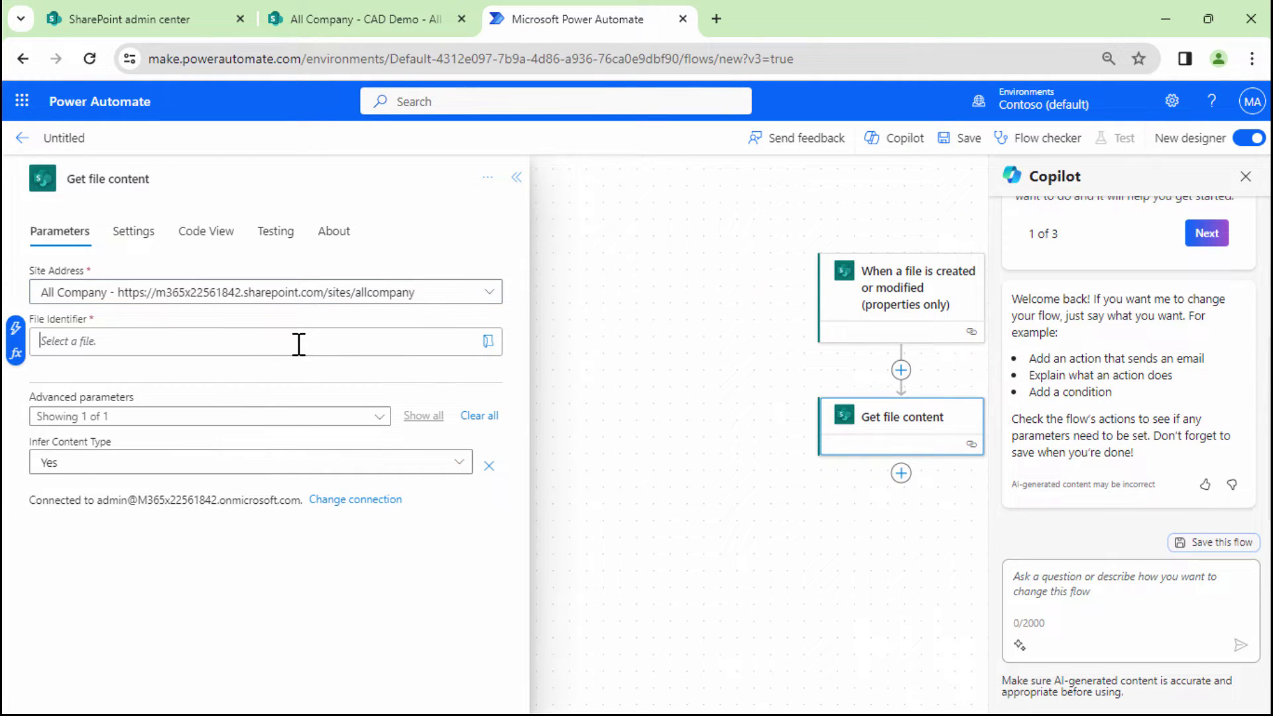
pyautogui.click(16, 332)
pyautogui.click(753, 336)
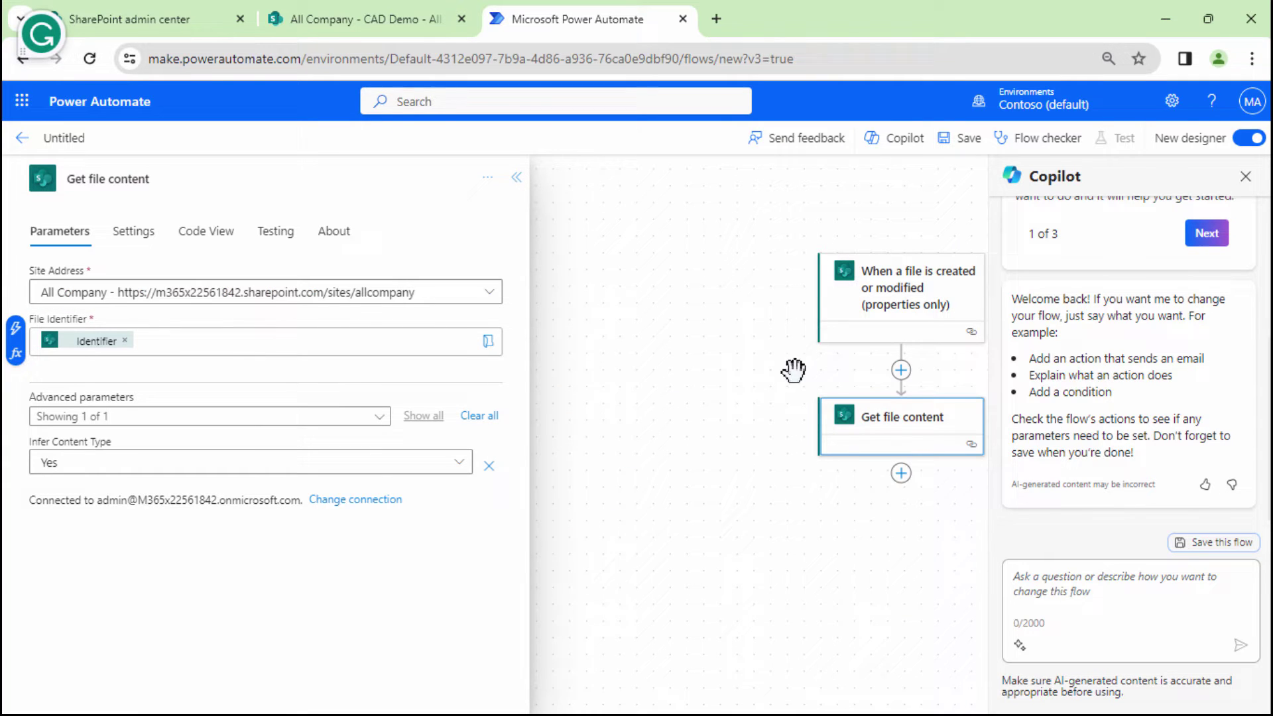
pyautogui.click(900, 474)
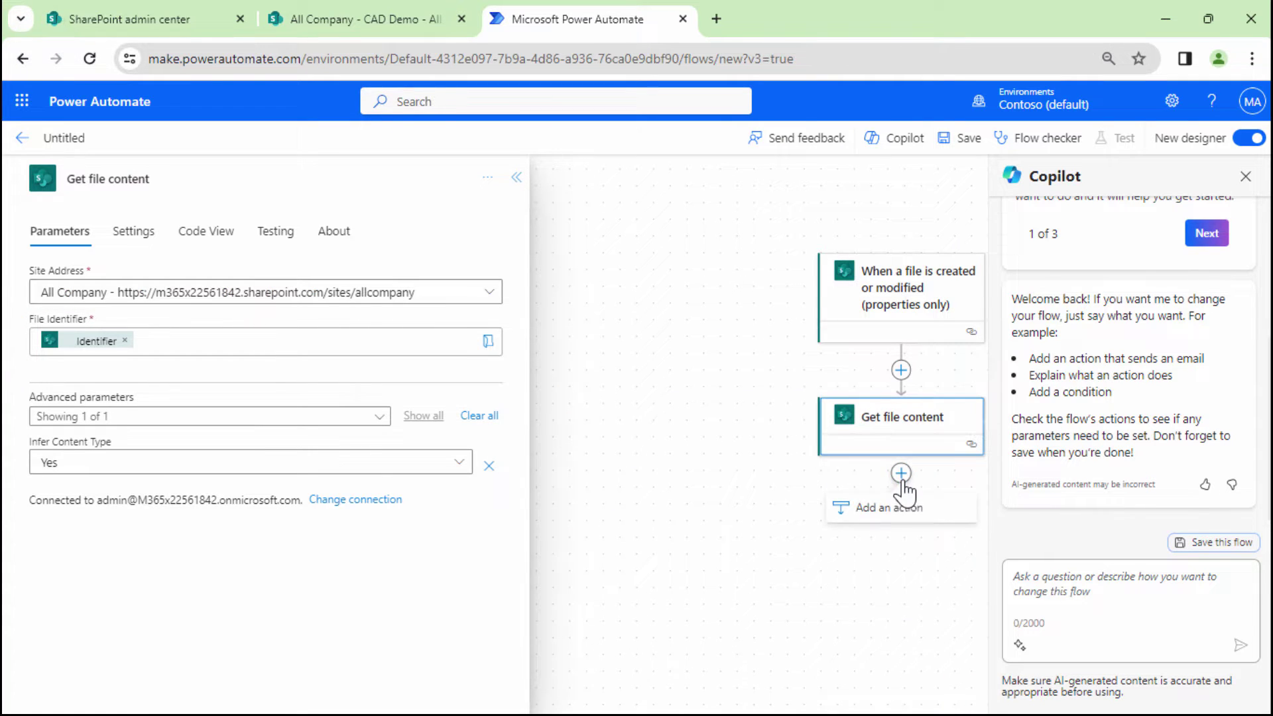
# Add the Muhimbi PDF action Convert CAD drawing to PDF as the next step
pyautogui.click(898, 515)
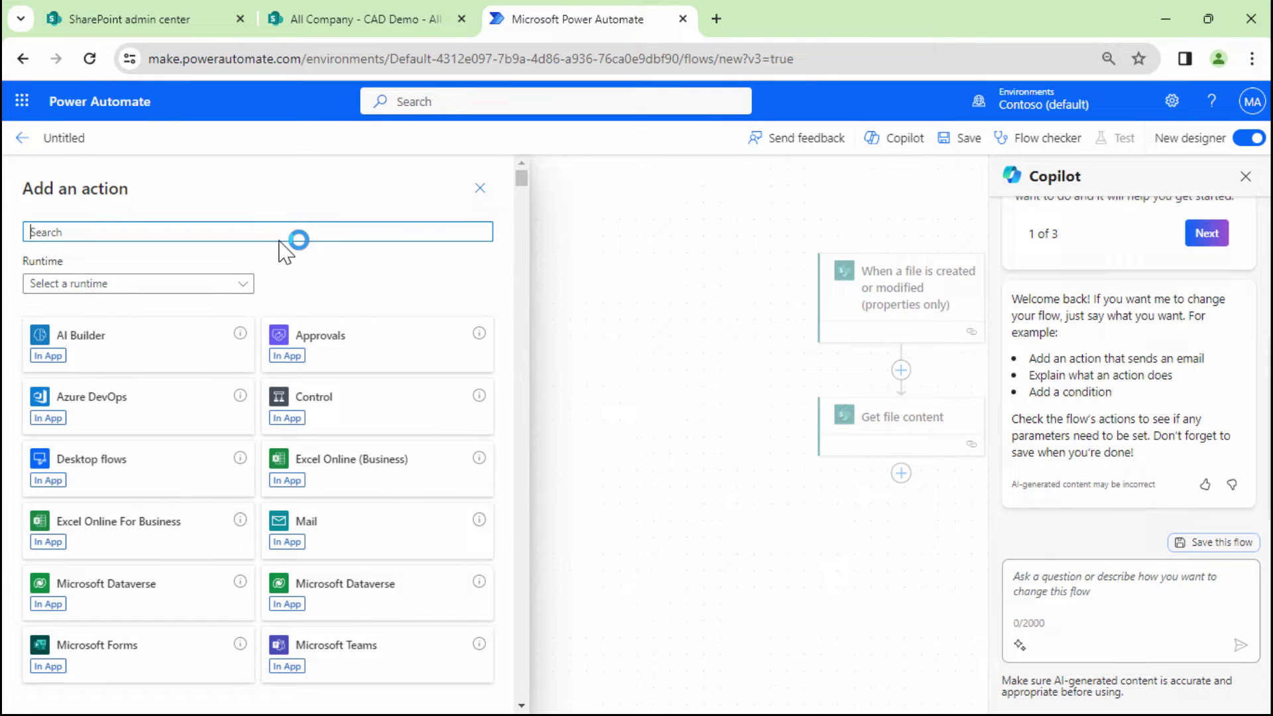
pyautogui.write('Muhimbi')
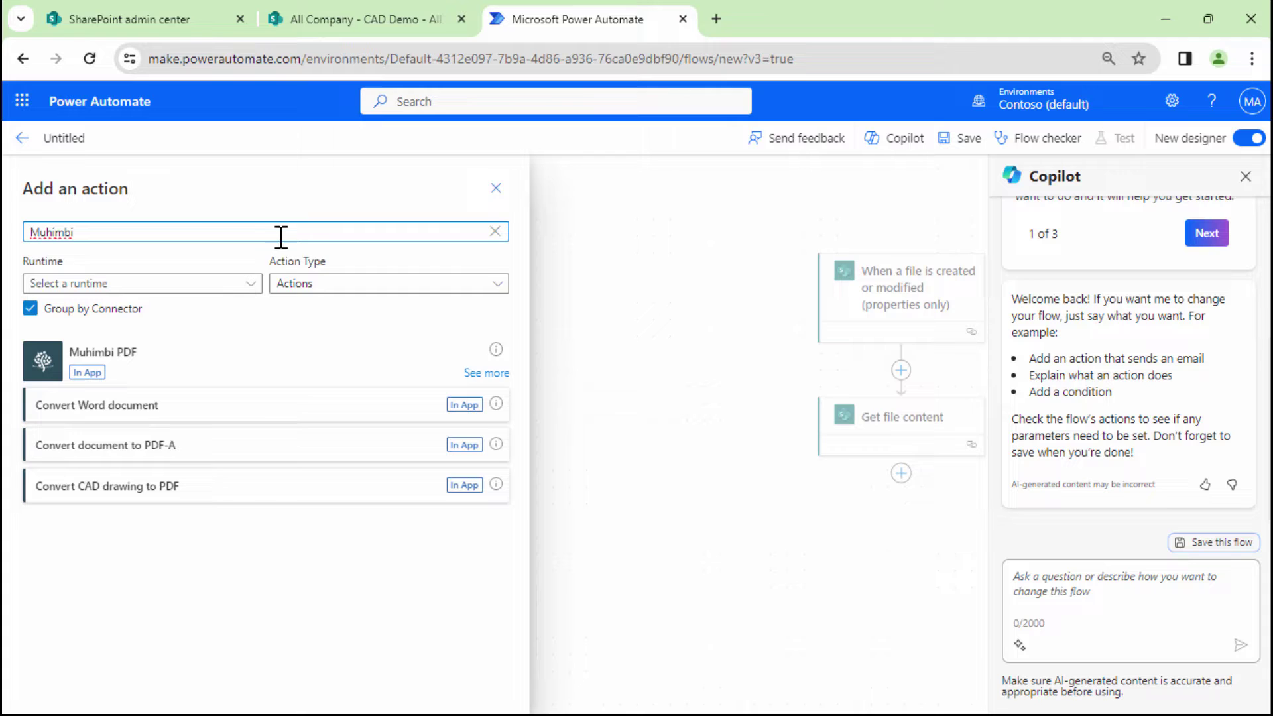
pyautogui.click(484, 373)
pyautogui.click(221, 601)
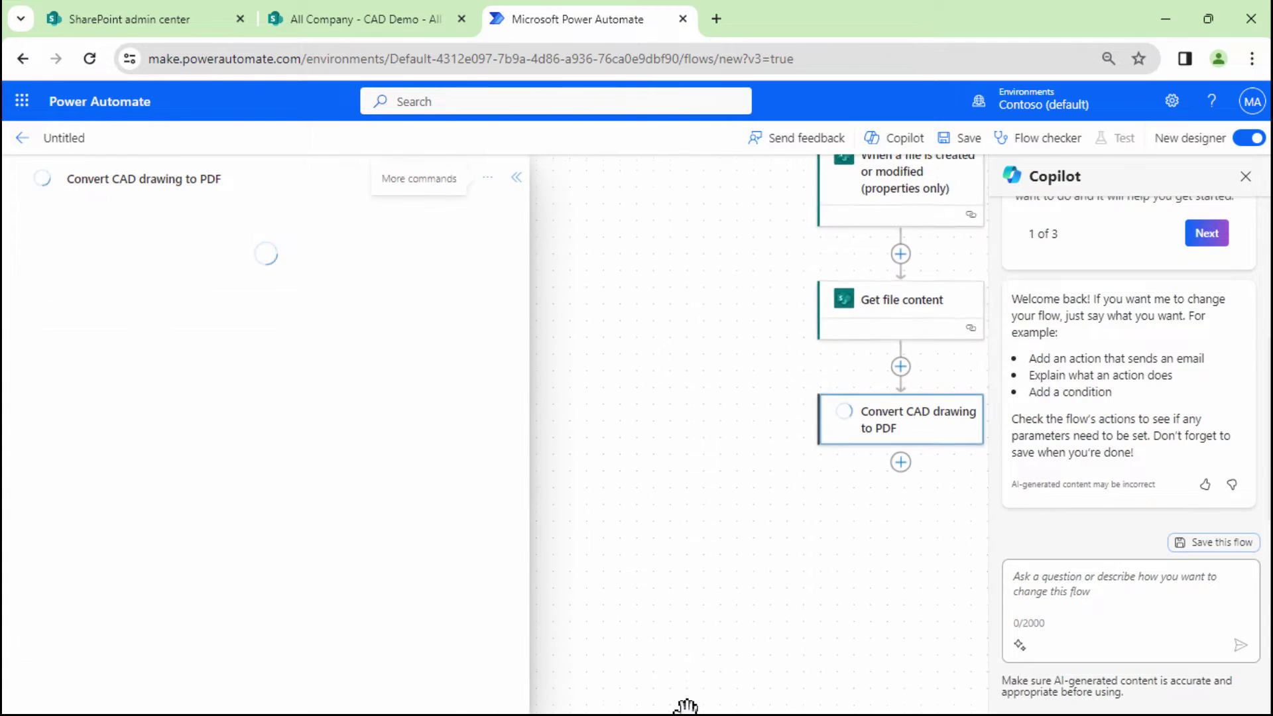
# Set Source File Name to 'File name with extension' and Source File Content to 'File Content'
pyautogui.click(247, 292)
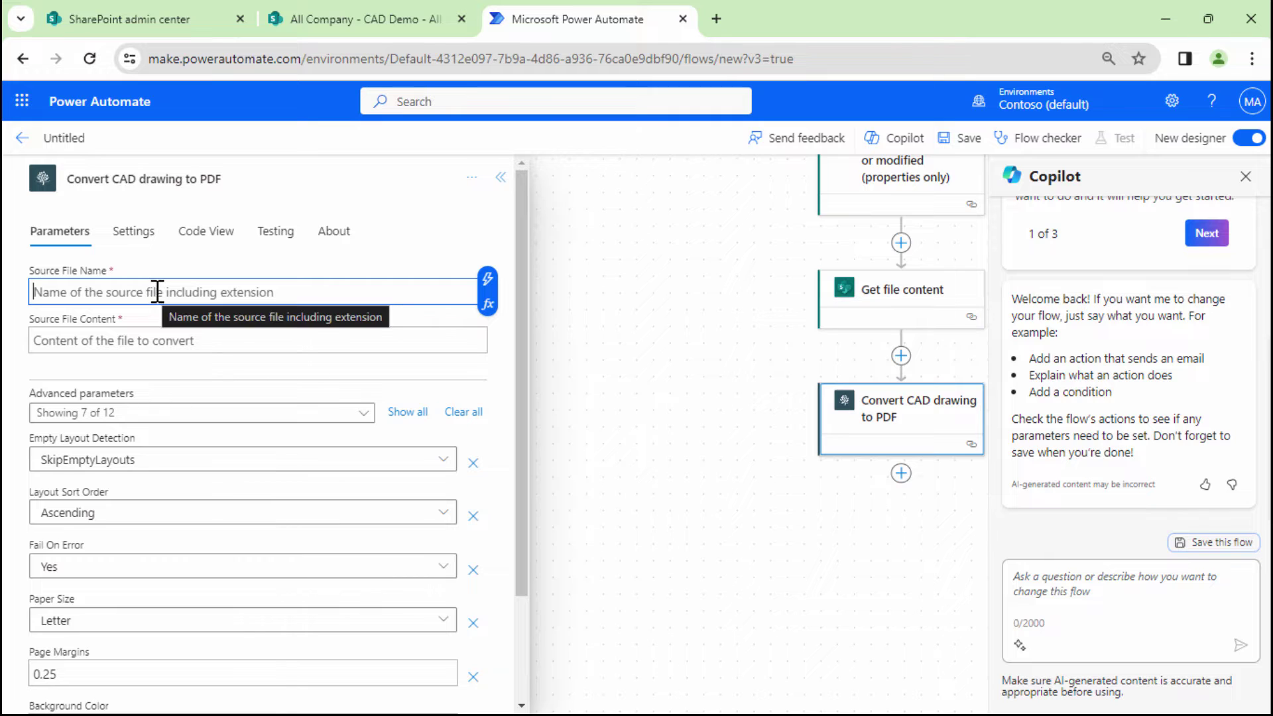
pyautogui.click(488, 279)
pyautogui.write('filen')
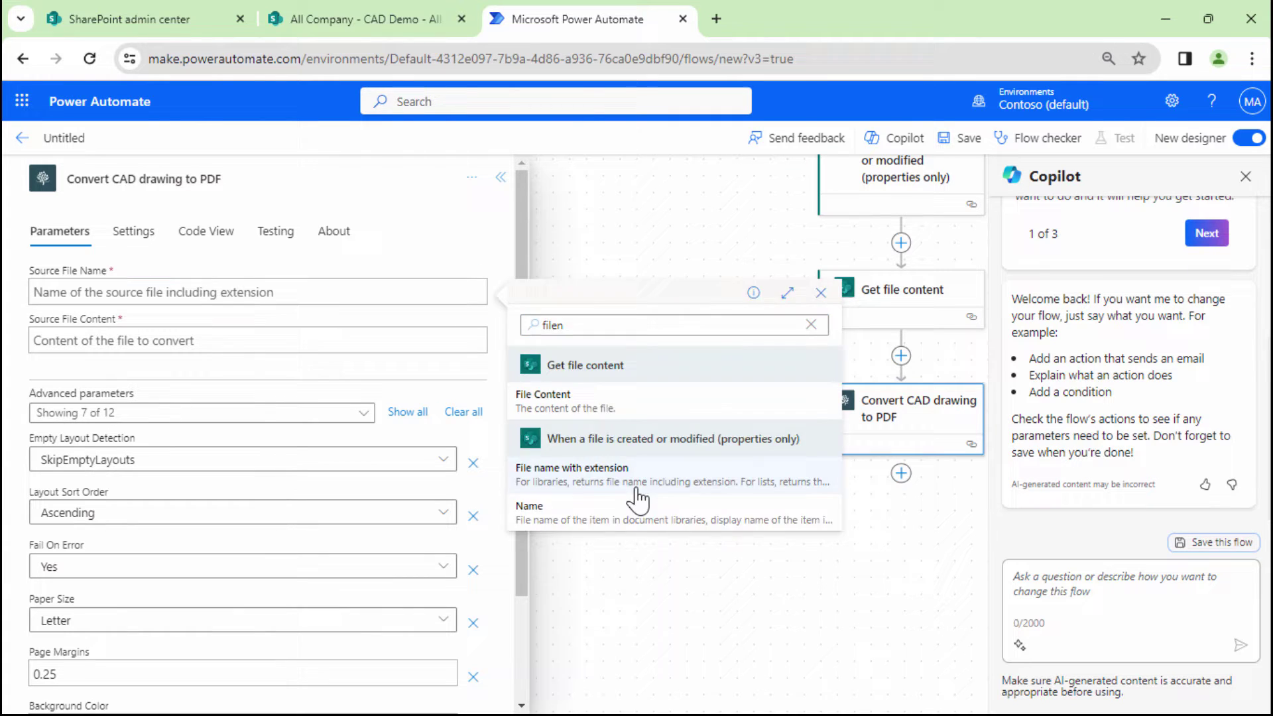
pyautogui.click(637, 490)
pyautogui.click(207, 343)
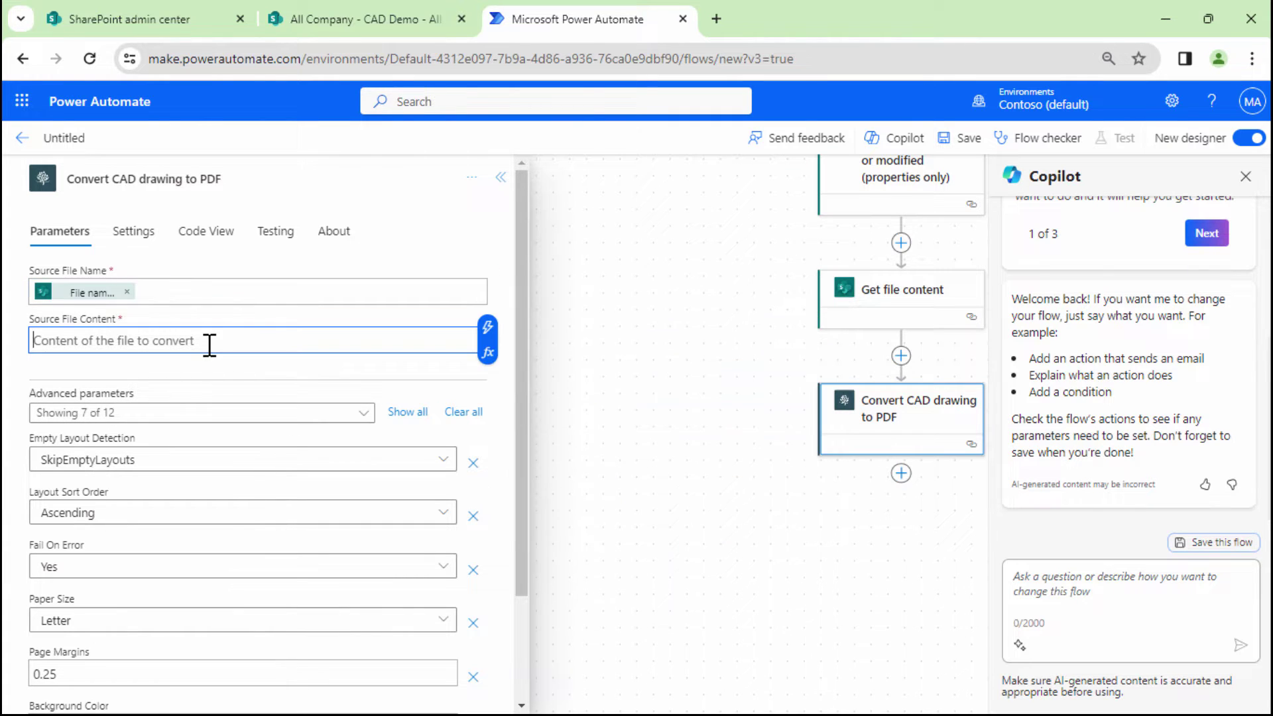
pyautogui.click(489, 330)
pyautogui.click(609, 425)
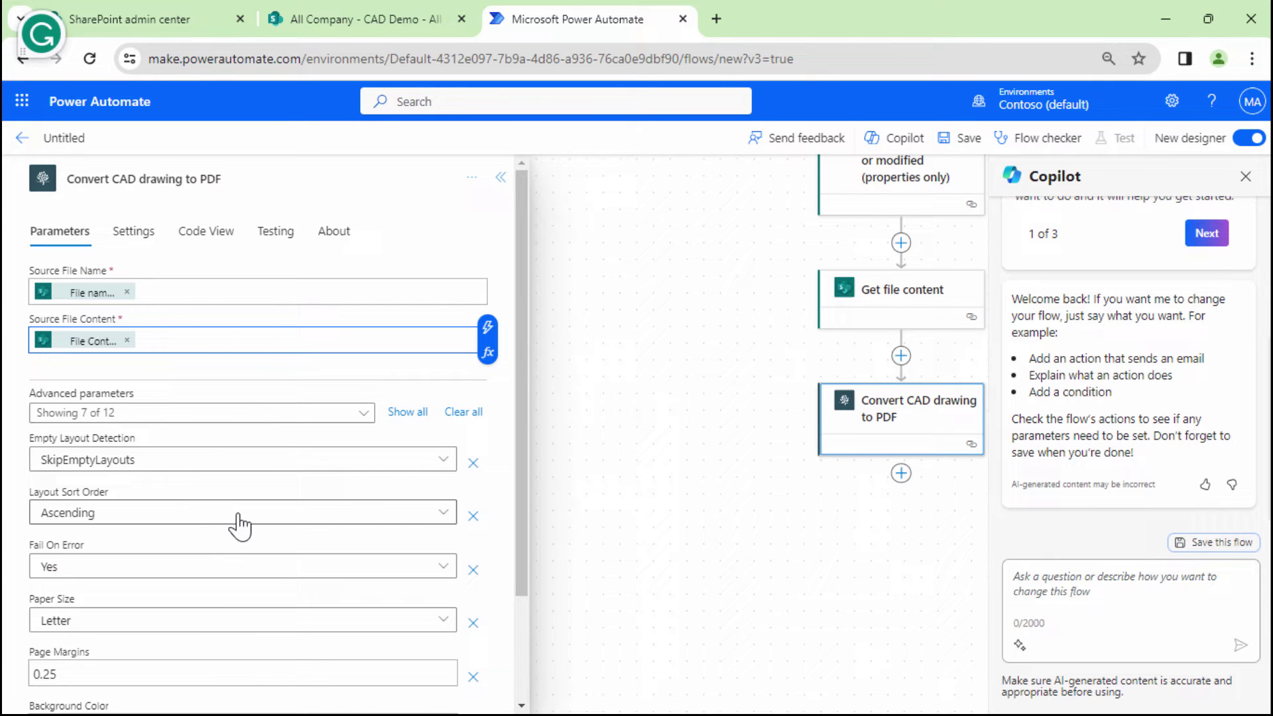
pyautogui.scroll(-2, 240, 523)
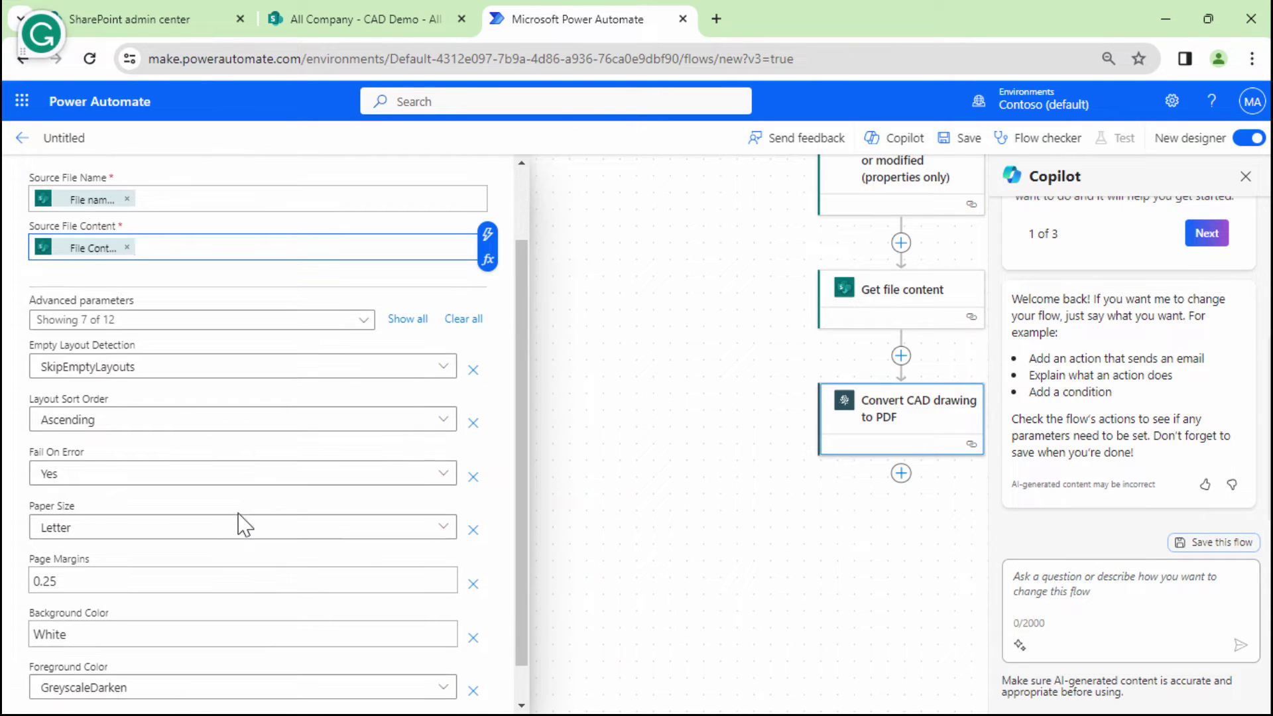
pyautogui.scroll(2, 240, 523)
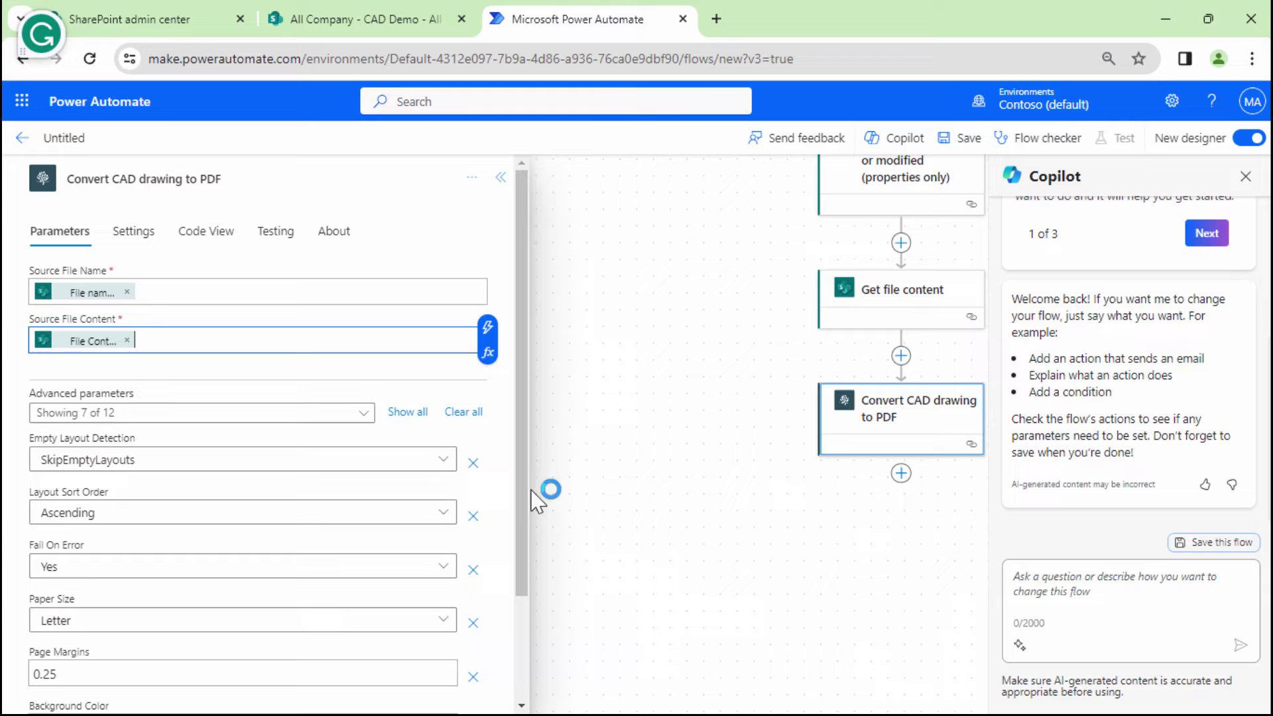
# Add an action below Convert CAD drawing to PDF and list all Muhimbi PDF actions
pyautogui.click(901, 474)
pyautogui.click(903, 508)
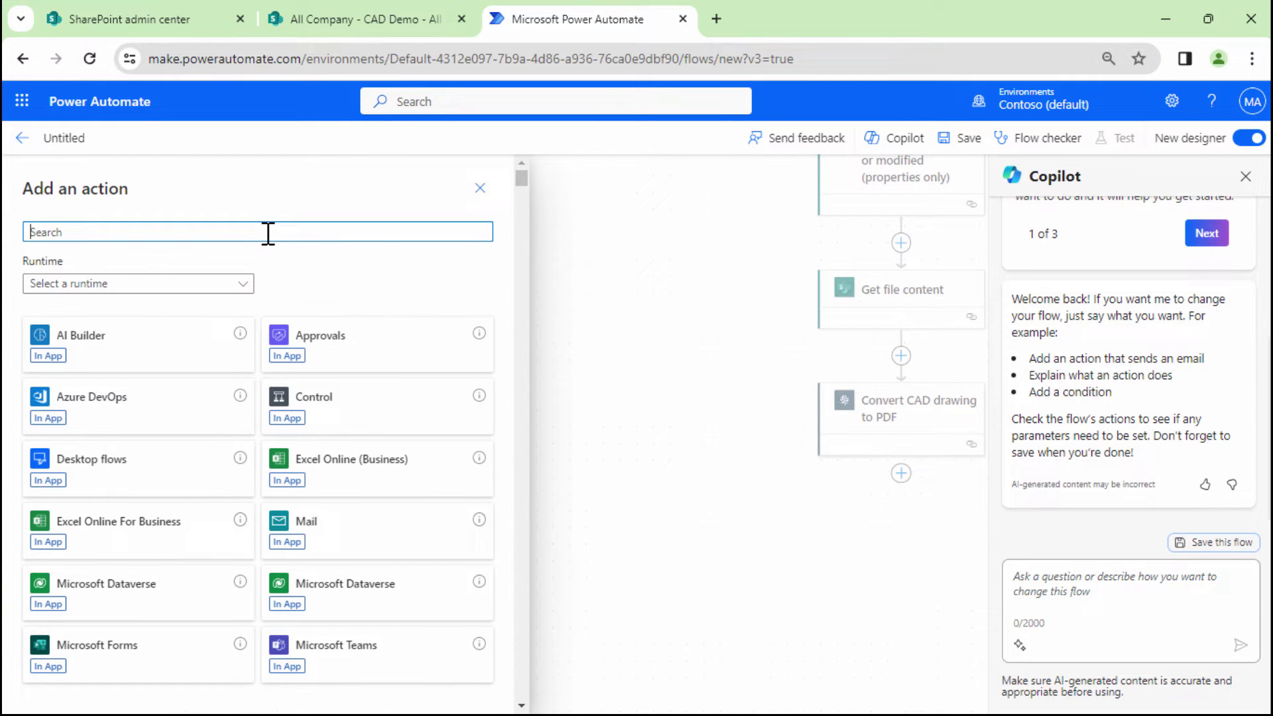
pyautogui.write('Spl')
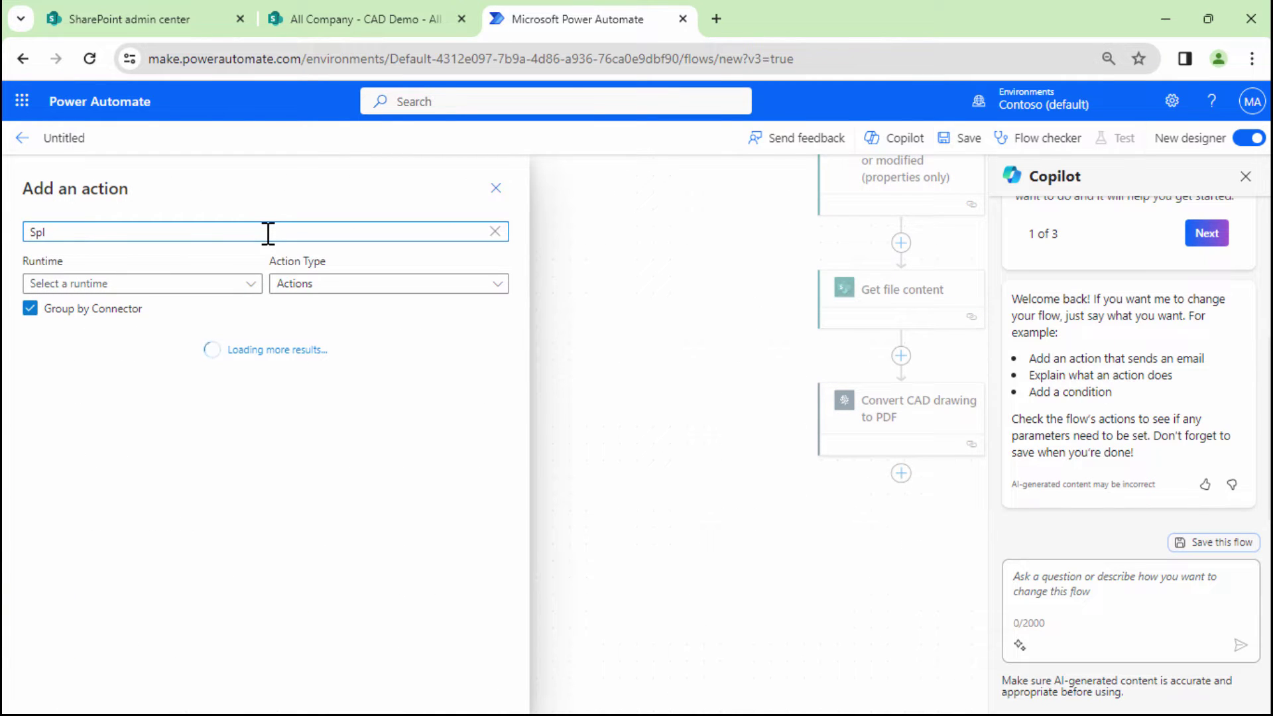
pyautogui.press('BackSpace')
pyautogui.press('BackSpace')
pyautogui.write('Muhimbi')
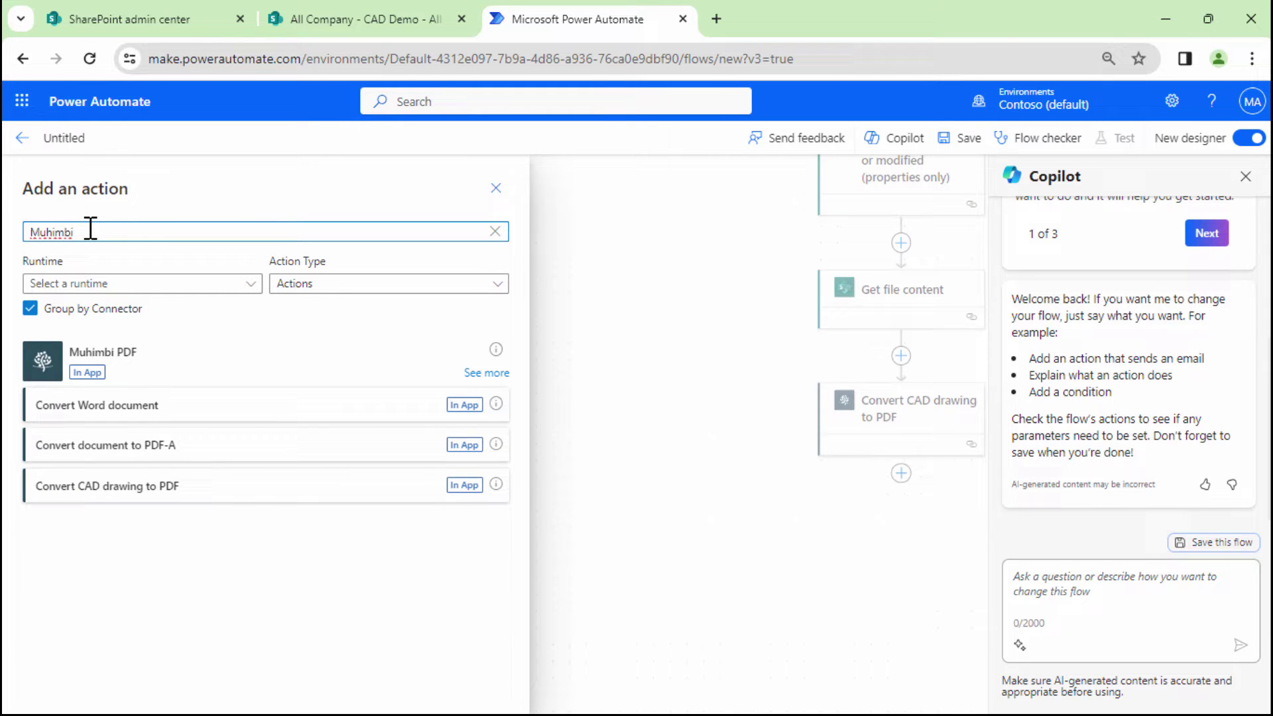
pyautogui.click(487, 373)
pyautogui.scroll(-8, 353, 444)
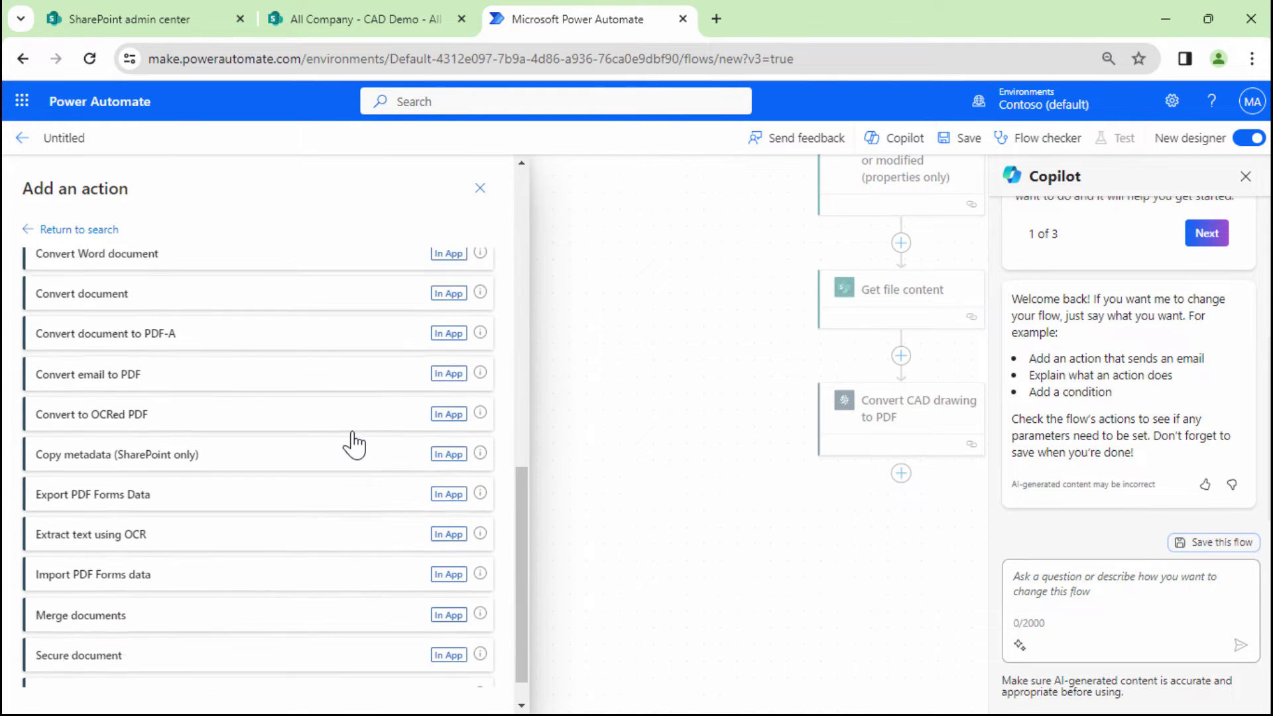
# Add a Split PDF step with Source File Name set to Base file name followed by '.pdf'
pyautogui.click(80, 660)
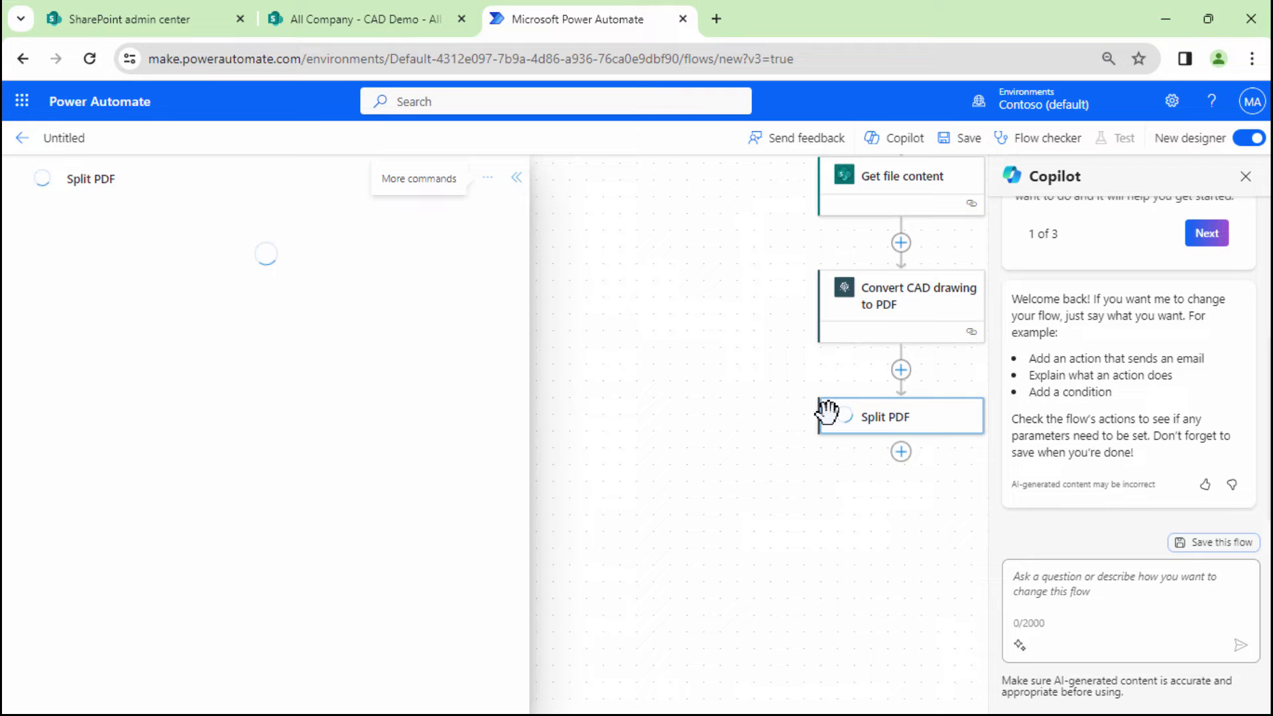
pyautogui.click(326, 292)
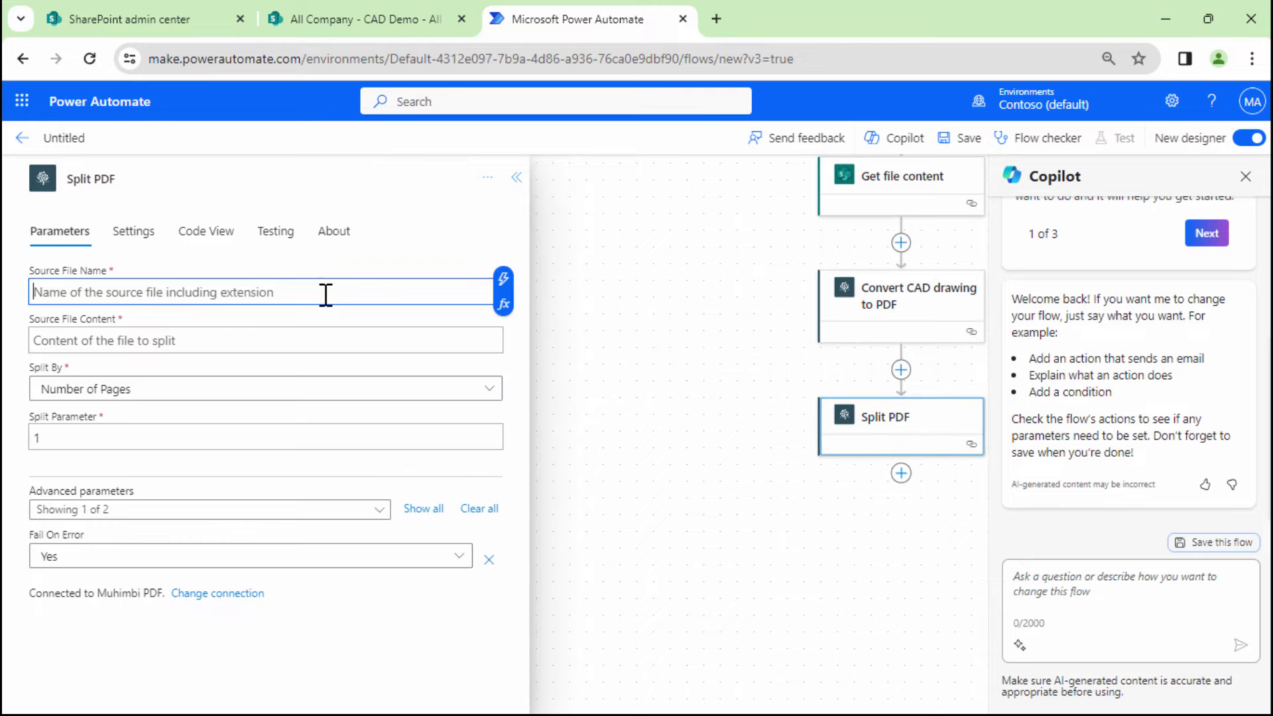
pyautogui.click(503, 281)
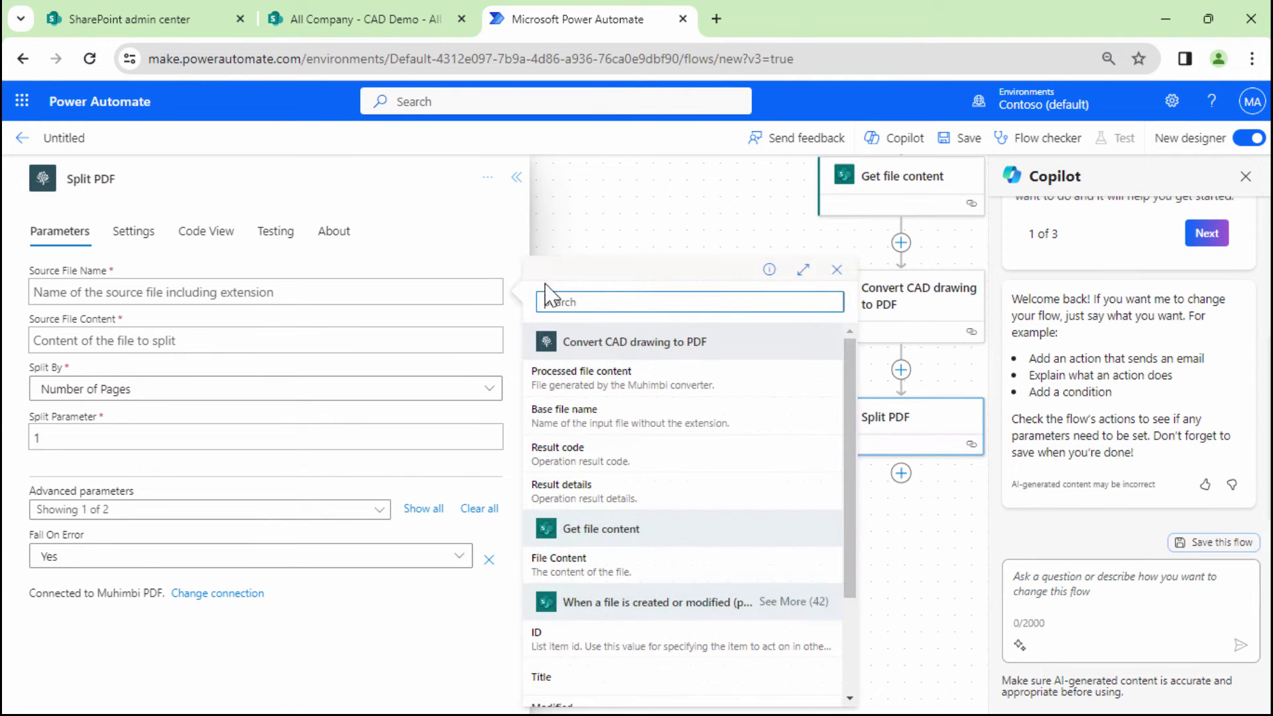
pyautogui.click(653, 411)
pyautogui.write('.pdf')
# Set the Split PDF Source File Content to the converted Processed file content
pyautogui.click(212, 342)
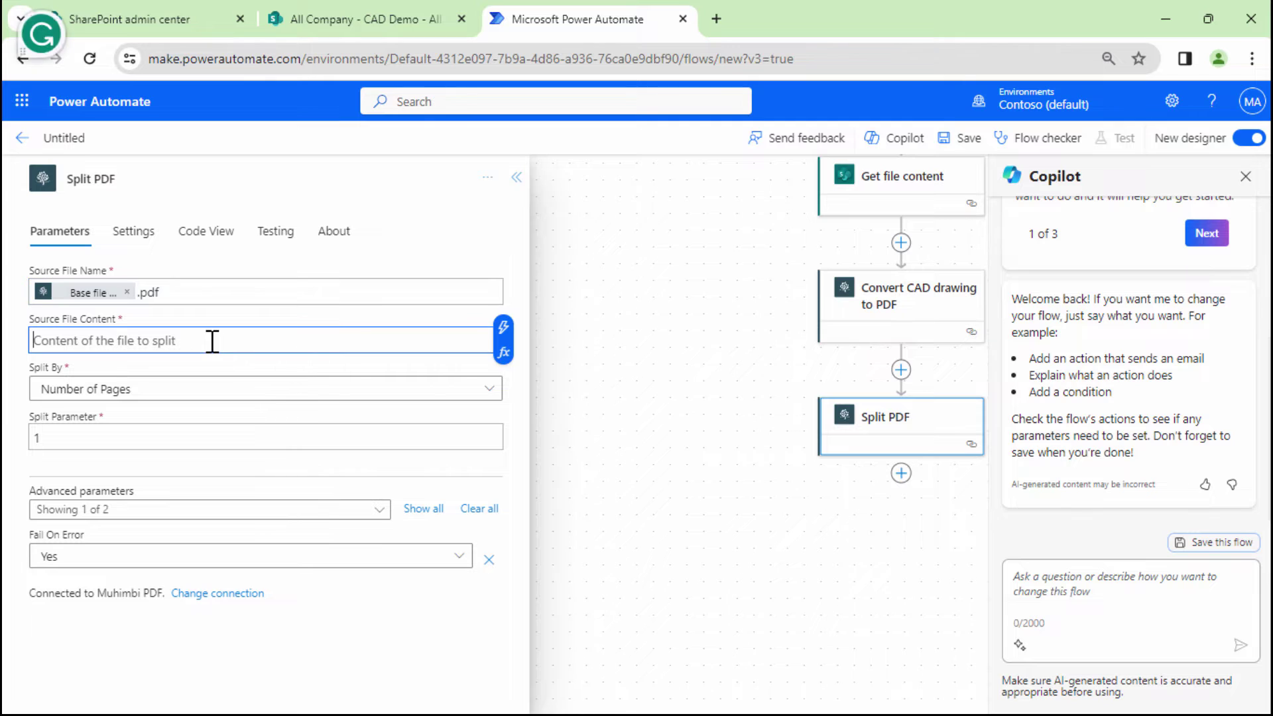
pyautogui.click(494, 343)
pyautogui.click(509, 337)
pyautogui.click(509, 337)
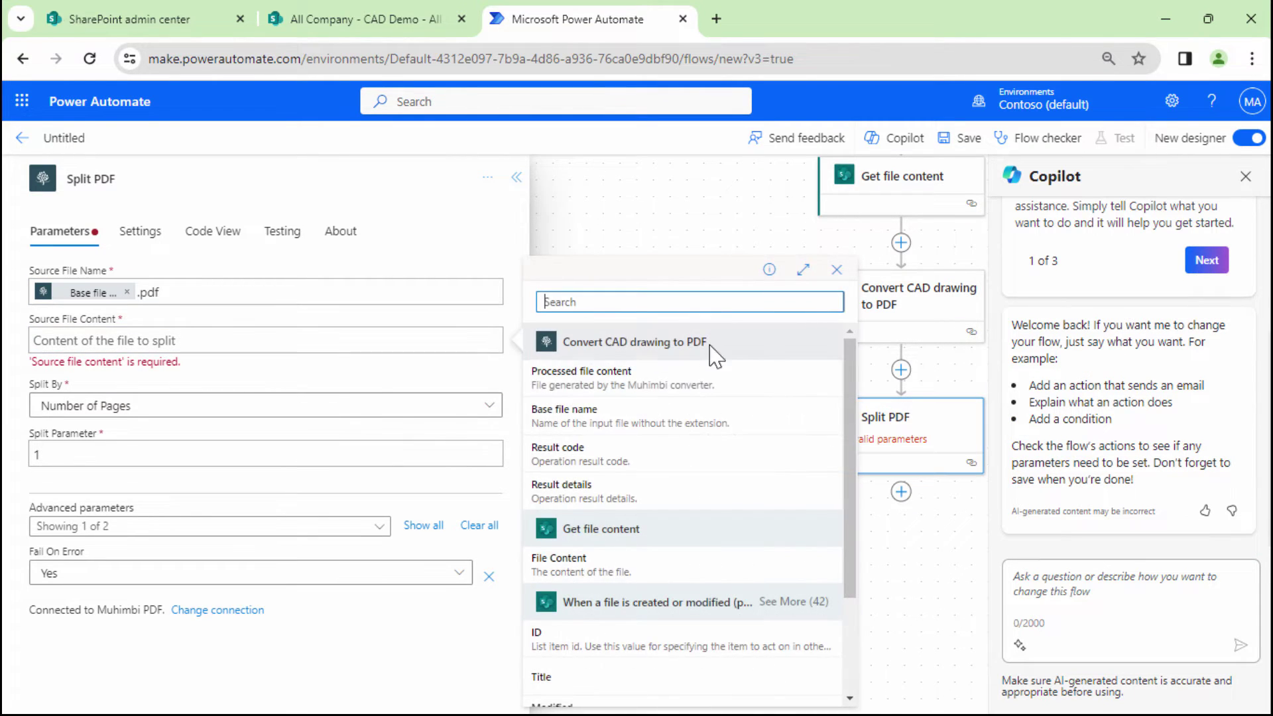
pyautogui.click(674, 370)
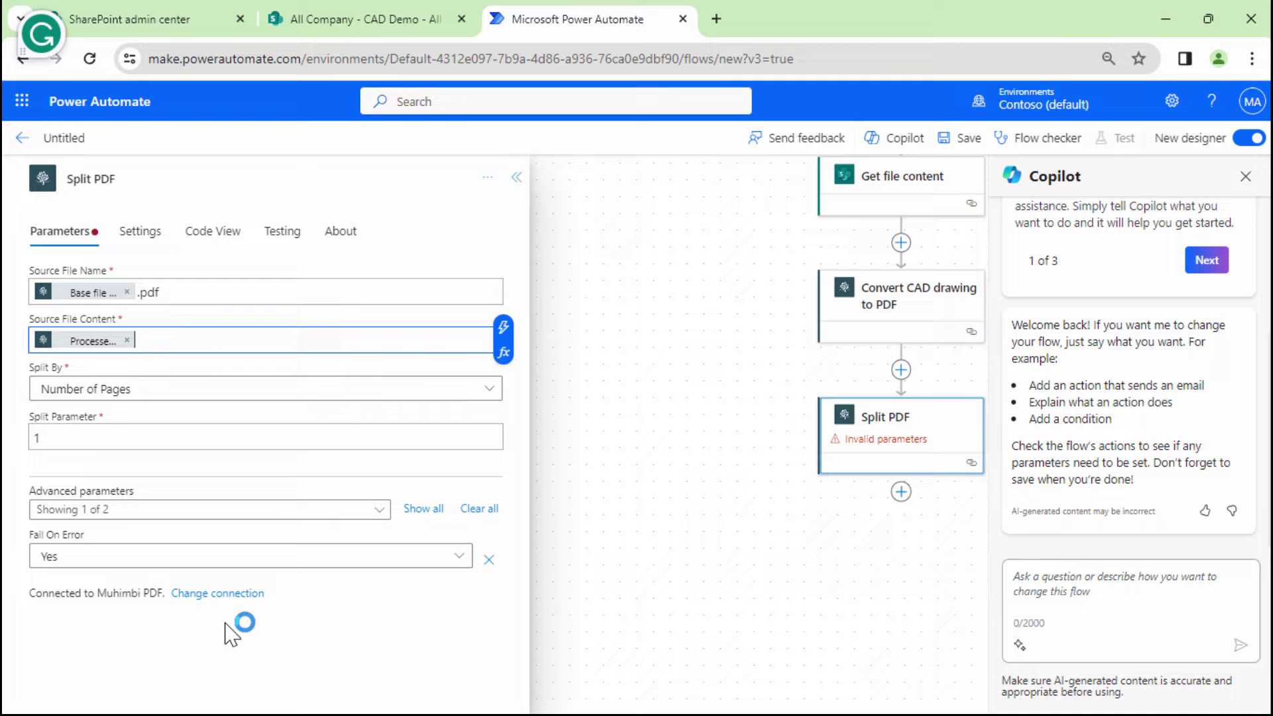
pyautogui.click(302, 633)
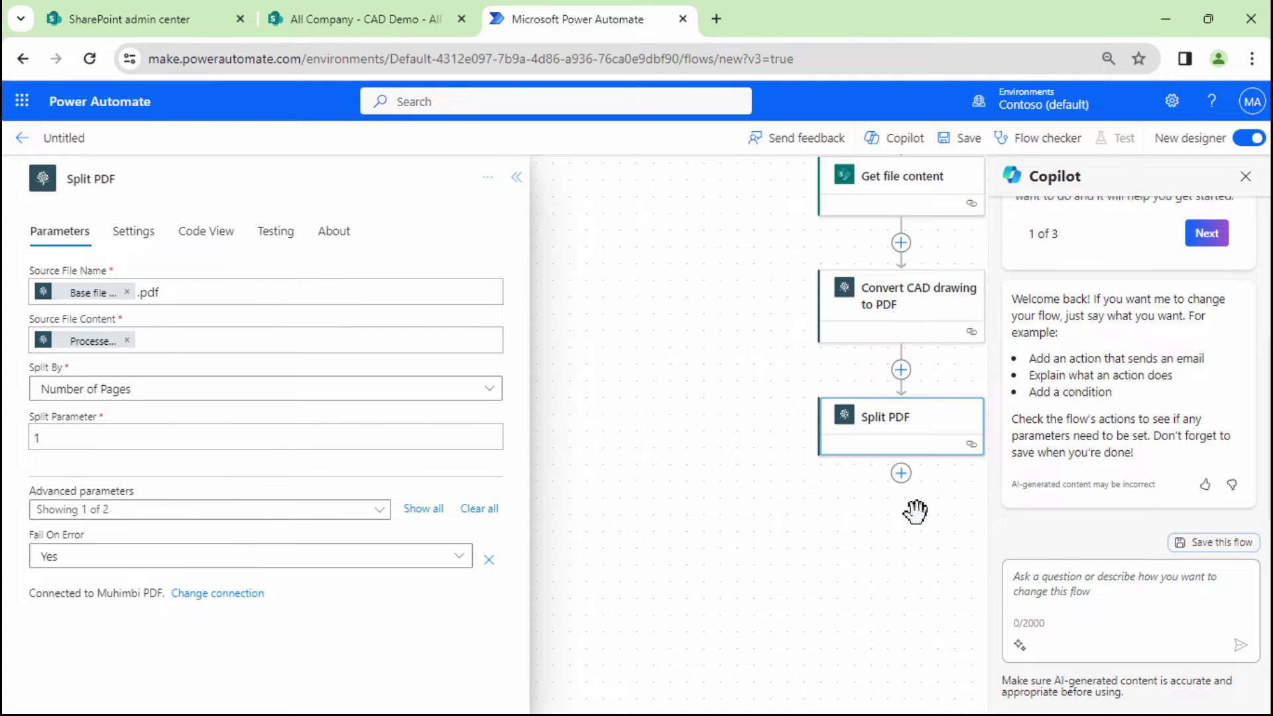
pyautogui.click(901, 475)
pyautogui.click(902, 475)
pyautogui.click(904, 476)
# Add a SharePoint Create file action after Split PDF
pyautogui.click(894, 506)
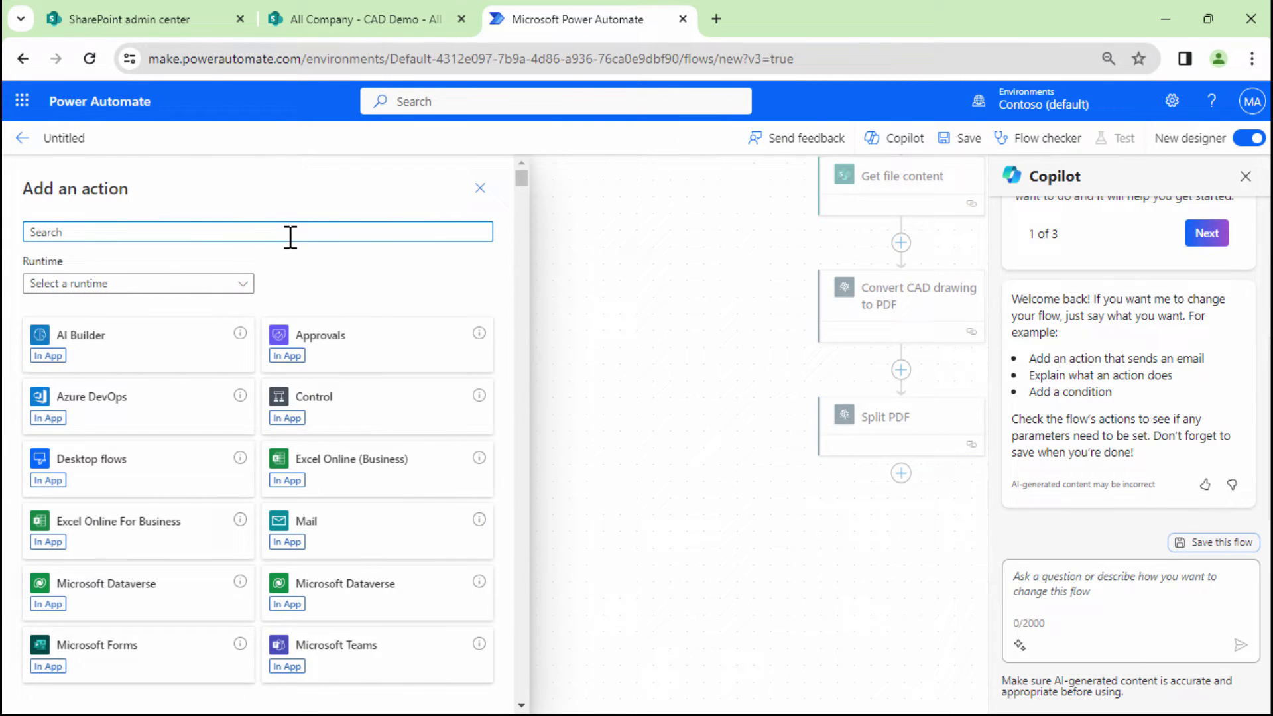
pyautogui.write('Create')
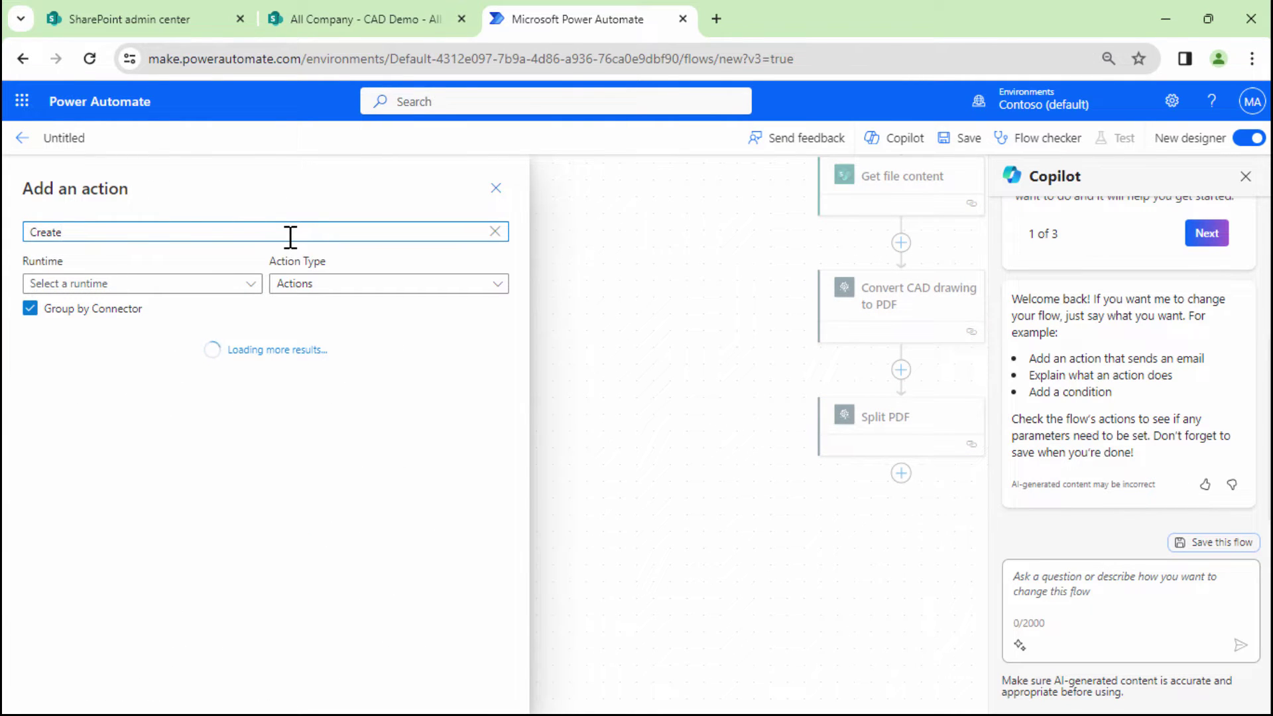
pyautogui.press('BackSpace')
pyautogui.press('BackSpace')
pyautogui.press('BackSpace')
pyautogui.press('BackSpace')
pyautogui.press('BackSpace')
pyautogui.press('BackSpace')
pyautogui.write('SharEPoint')
pyautogui.click(472, 370)
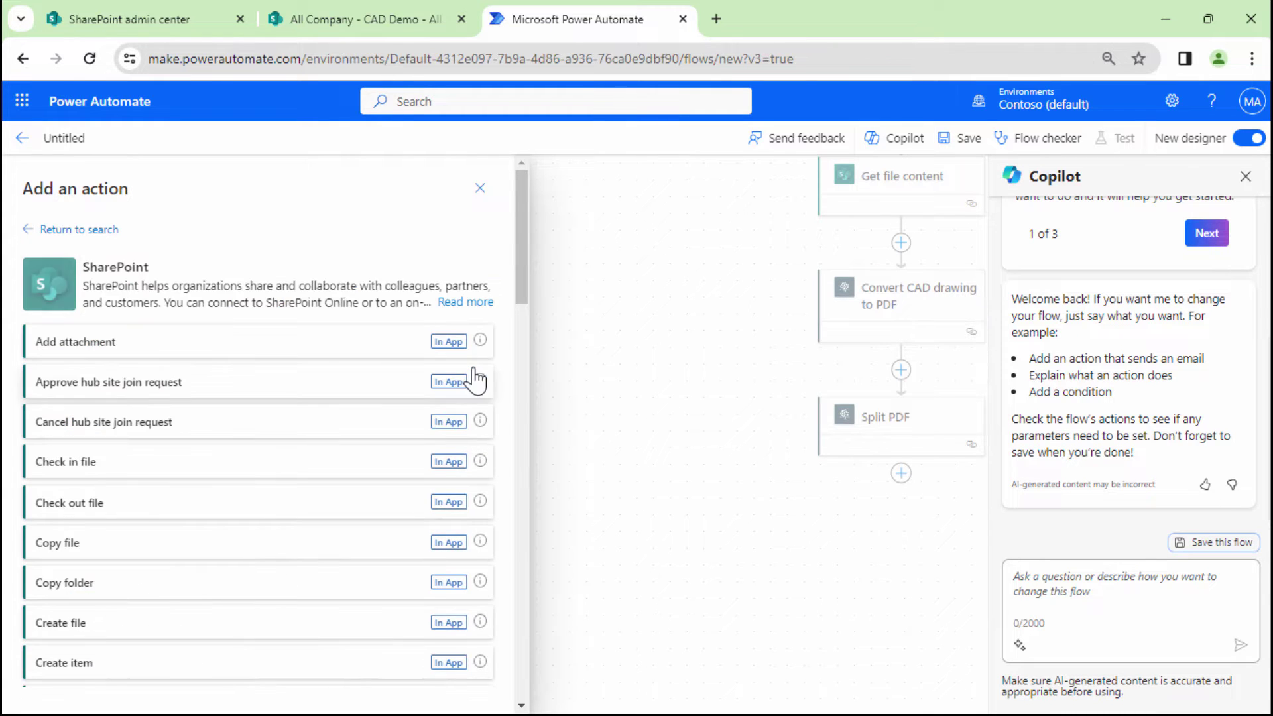
pyautogui.scroll(-1, 256, 486)
pyautogui.click(93, 531)
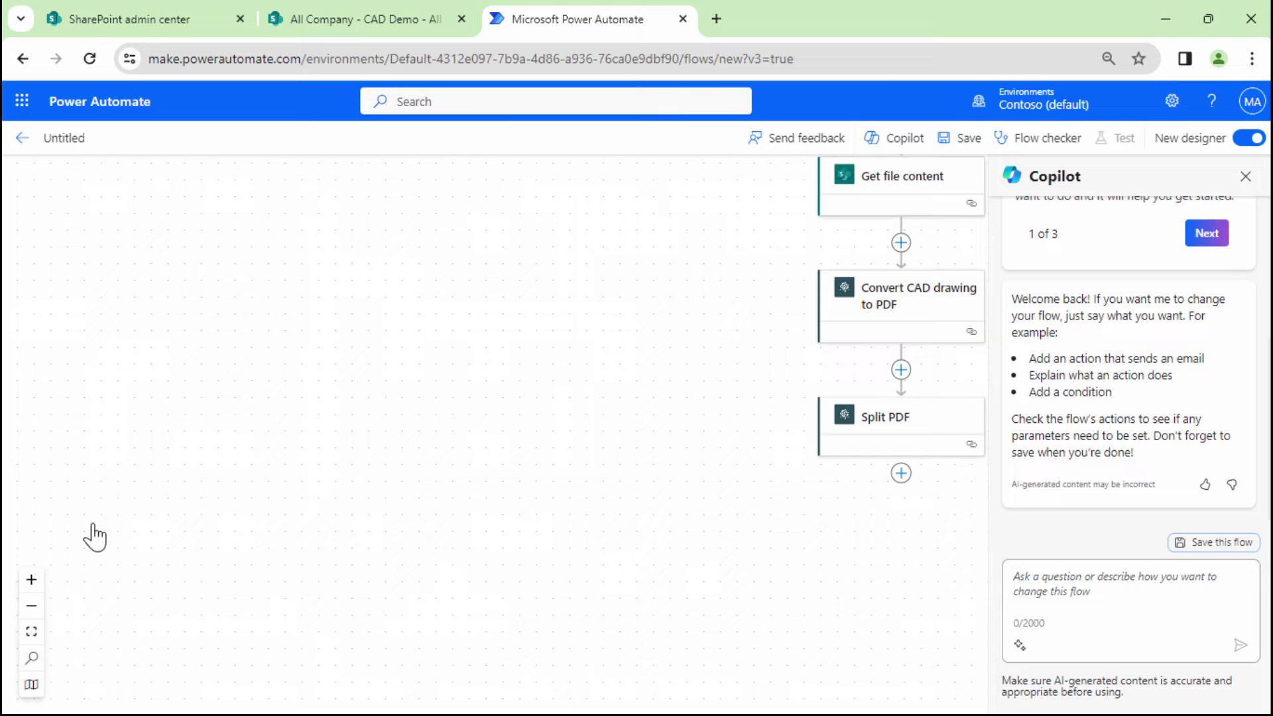
# Point Create file at the All Company site with Folder Path /Split Demo
pyautogui.click(236, 298)
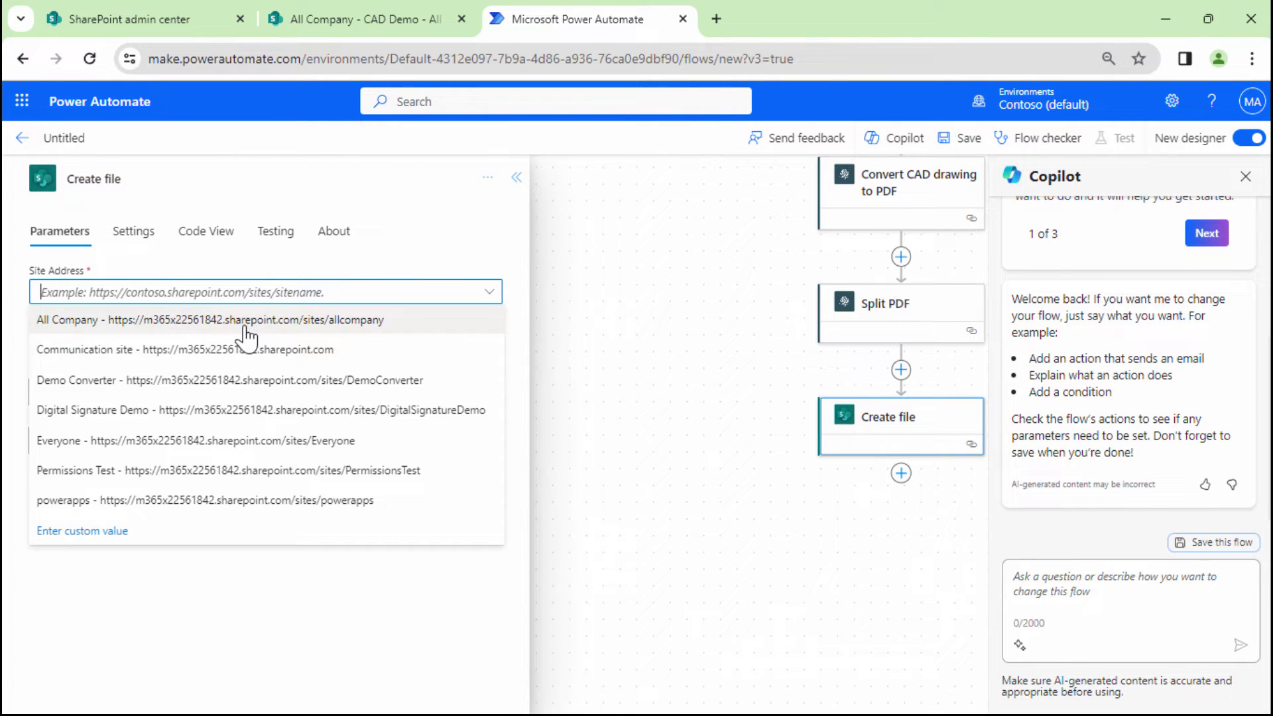
pyautogui.click(240, 324)
pyautogui.click(489, 342)
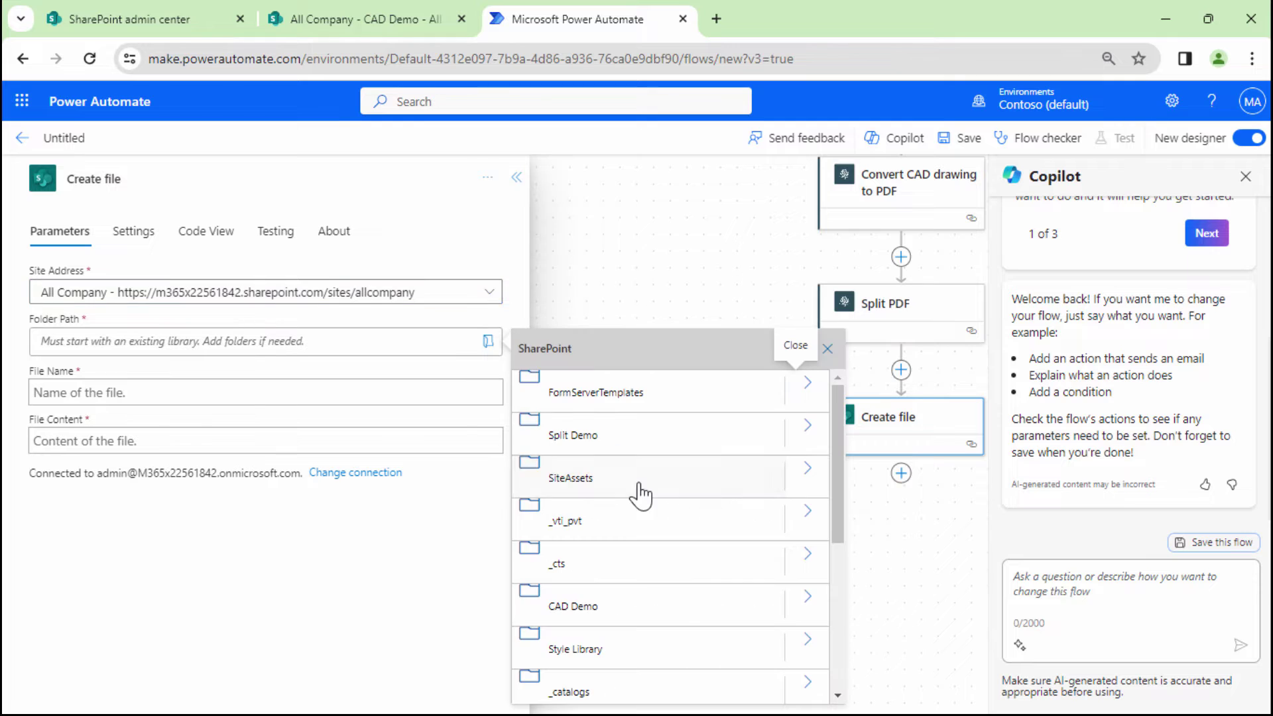
pyautogui.scroll(-3, 640, 494)
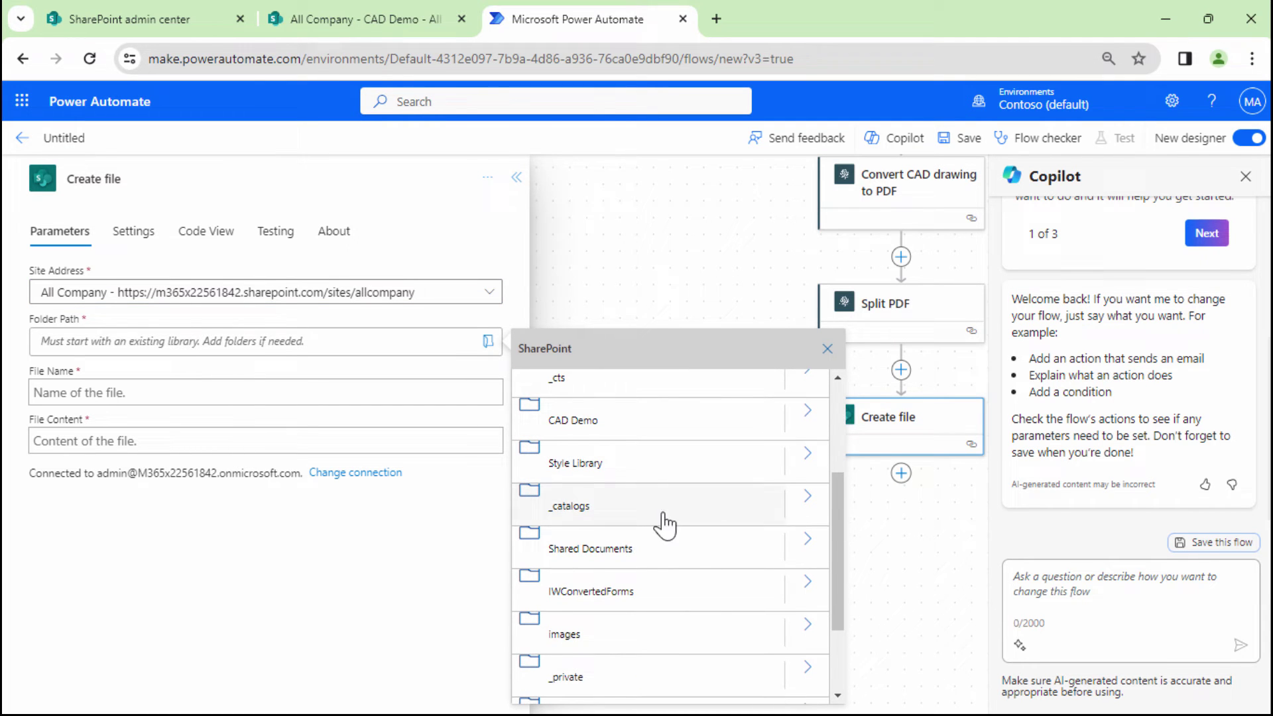
pyautogui.scroll(3, 672, 557)
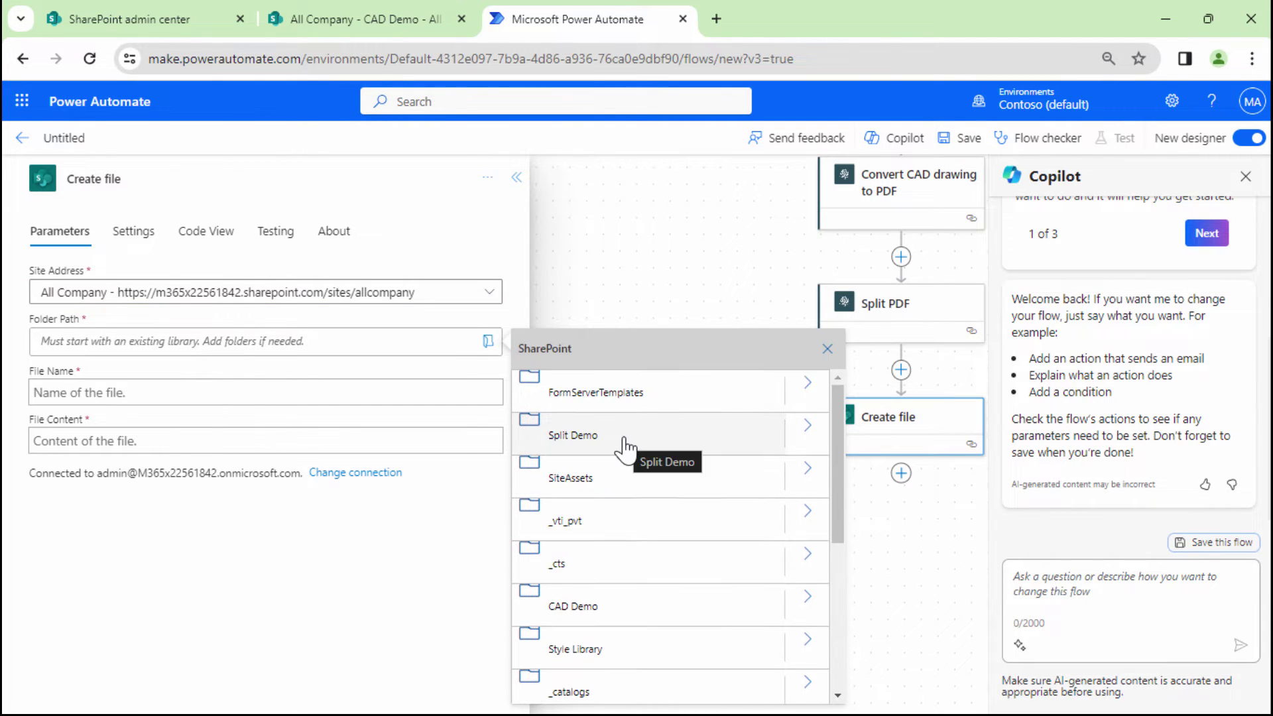
pyautogui.click(597, 432)
# Set File Name to Processed file name and File Content to Processed file content
pyautogui.click(215, 393)
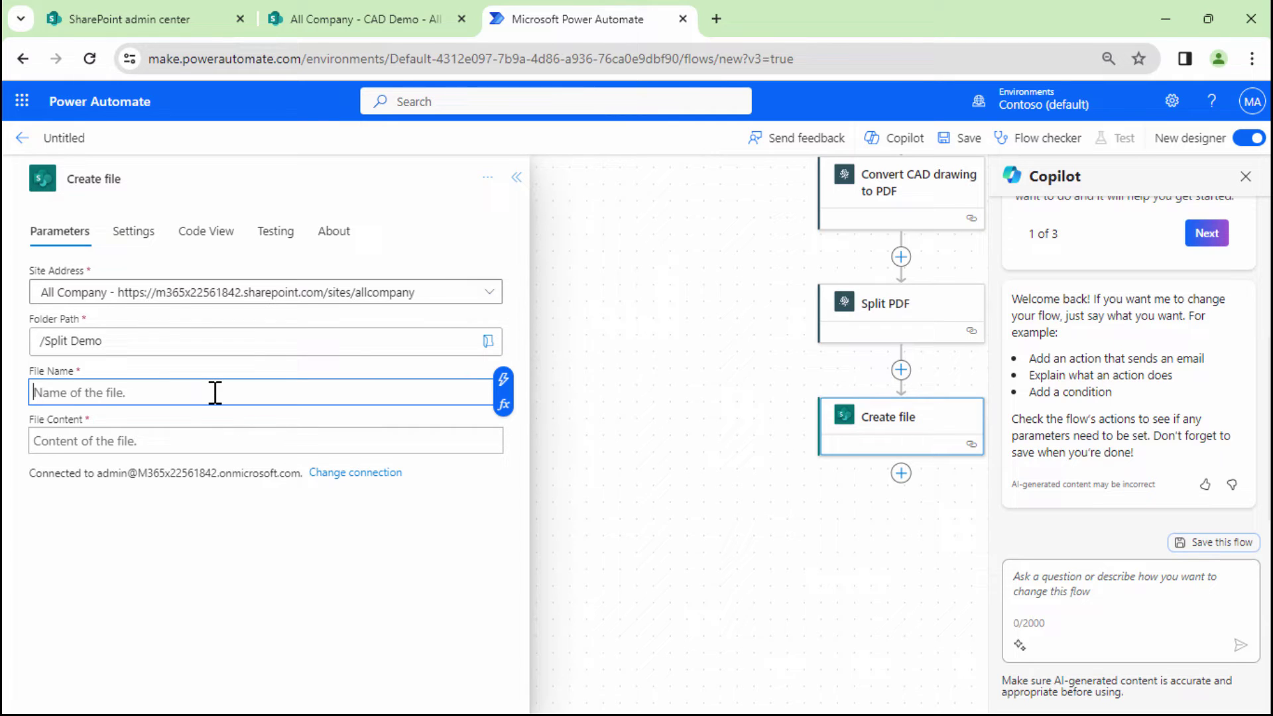
pyautogui.click(504, 381)
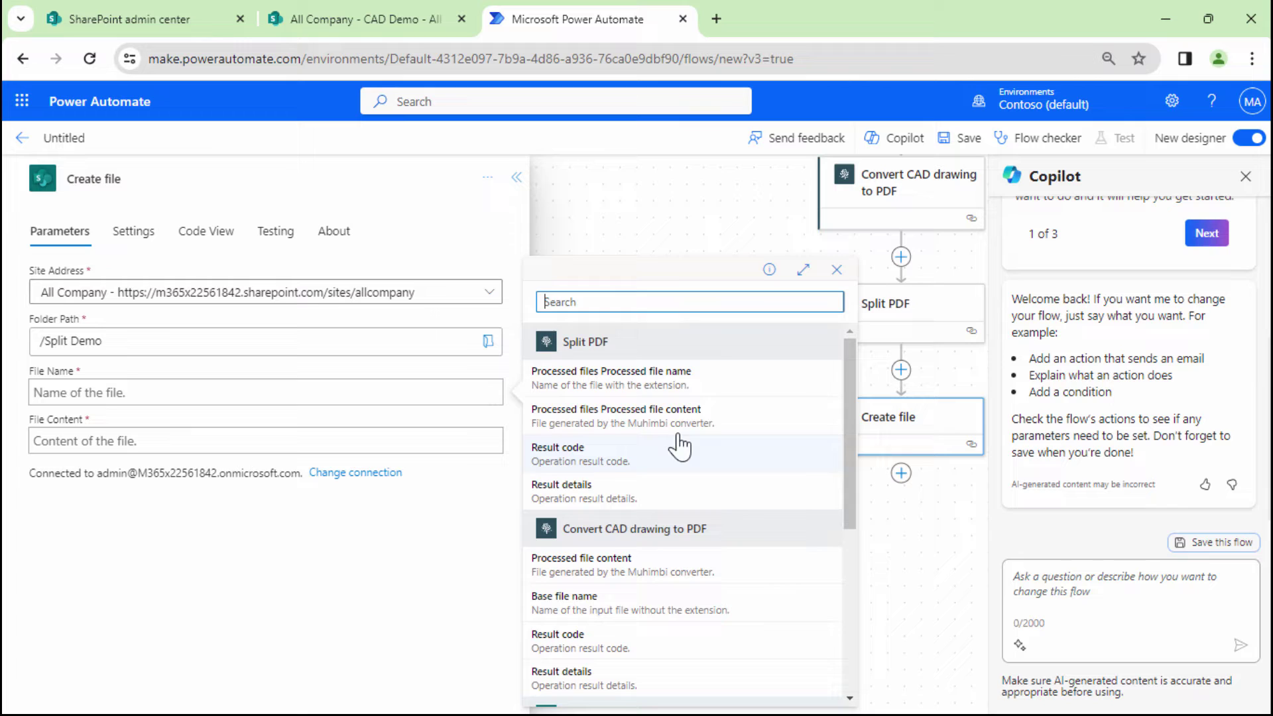
pyautogui.click(690, 382)
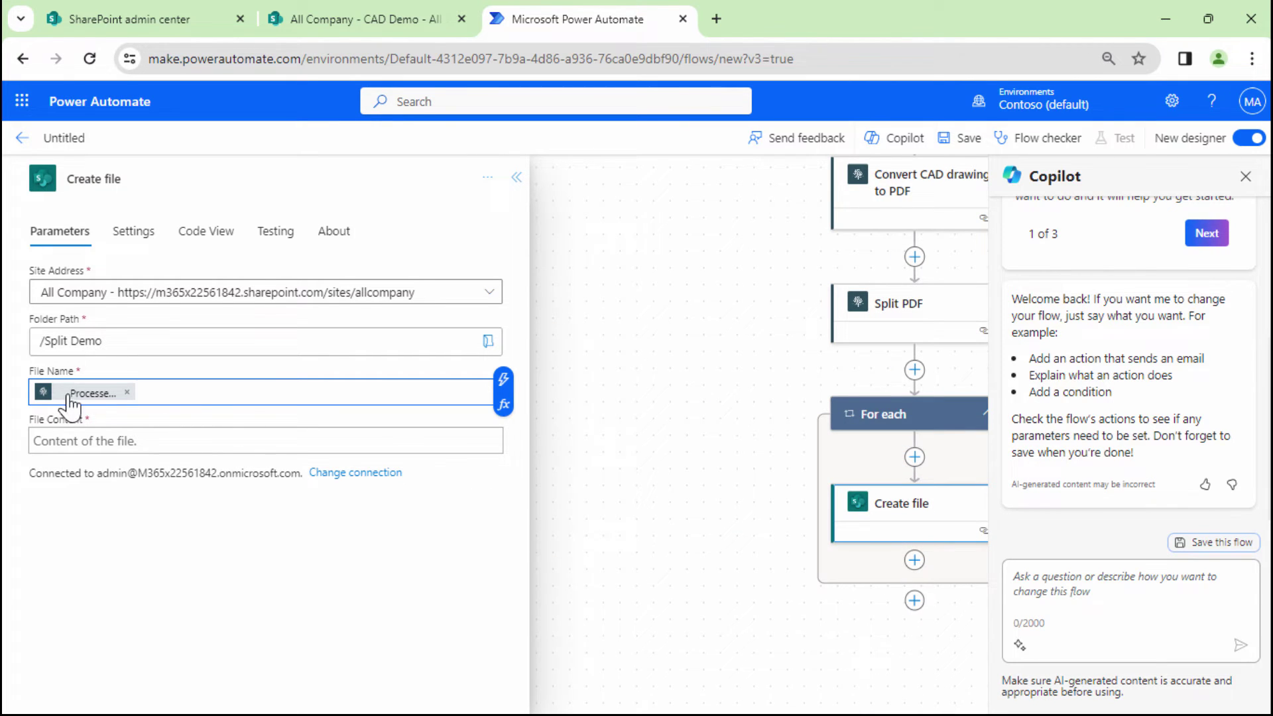
pyautogui.moveTo(78, 398)
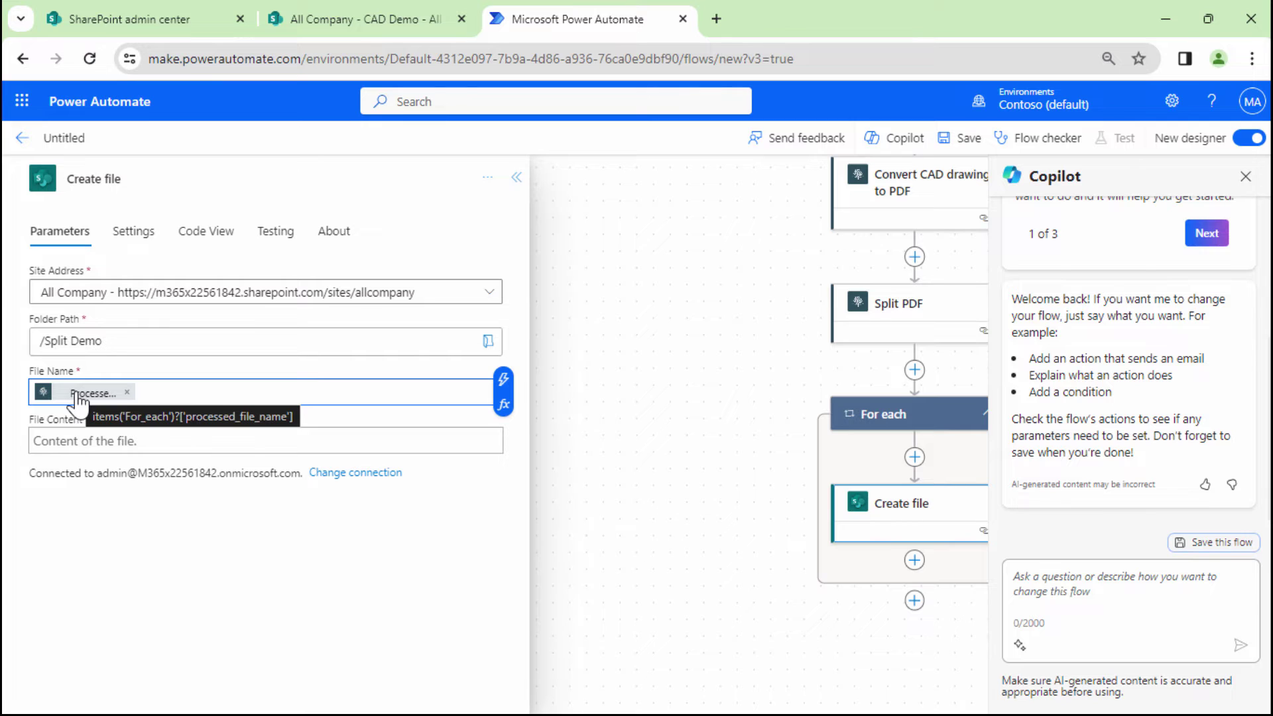
pyautogui.click(78, 440)
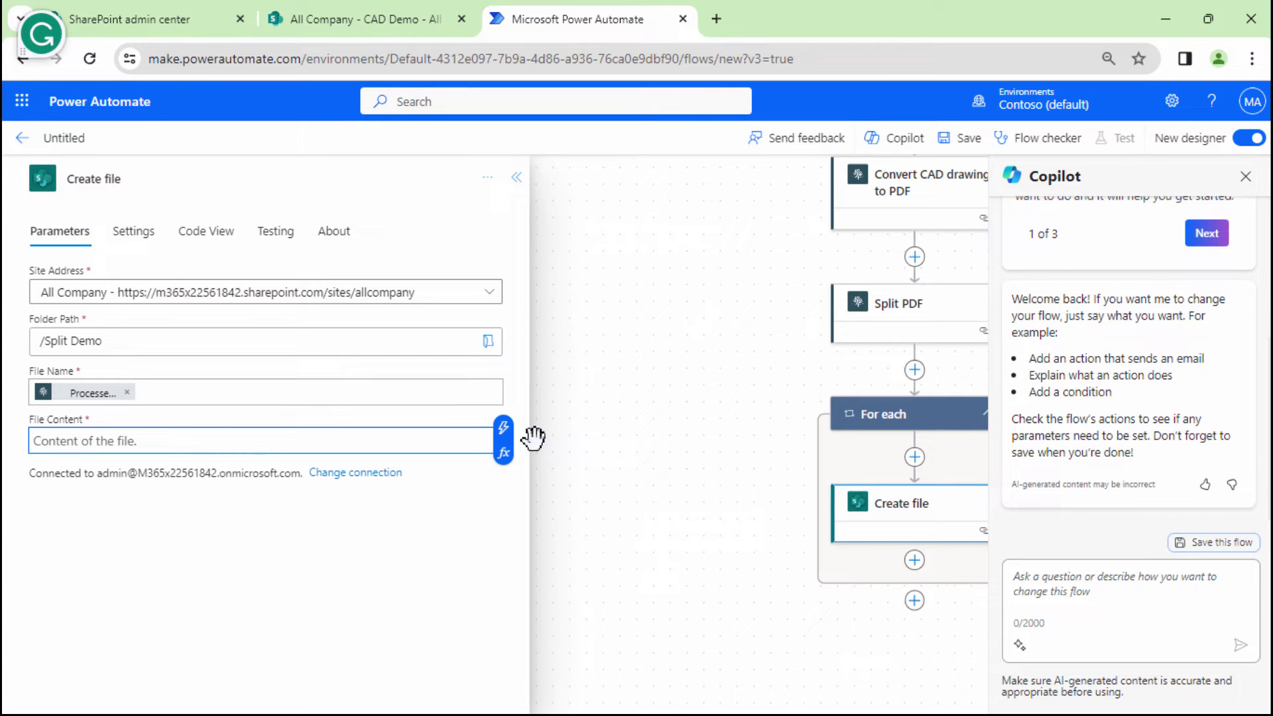
pyautogui.click(503, 430)
pyautogui.click(647, 415)
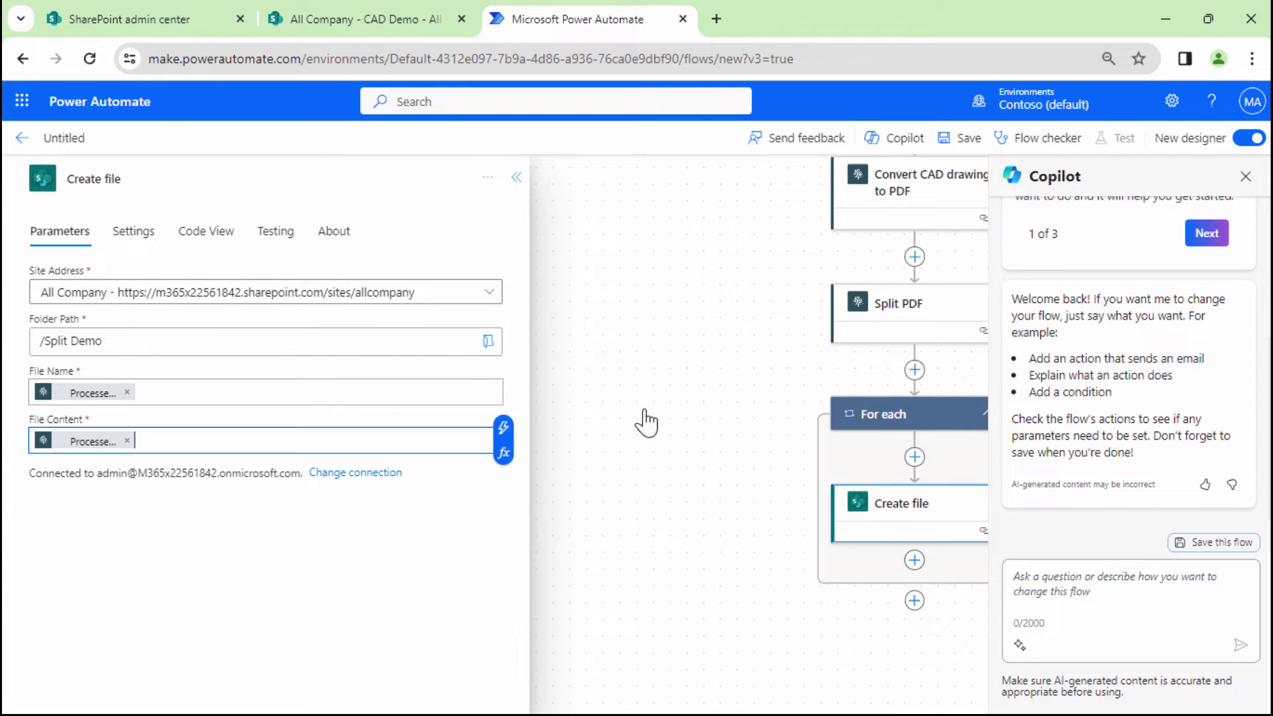
# Name the flow 'Convert Split Demo', save it, and start a manual test
pyautogui.click(50, 138)
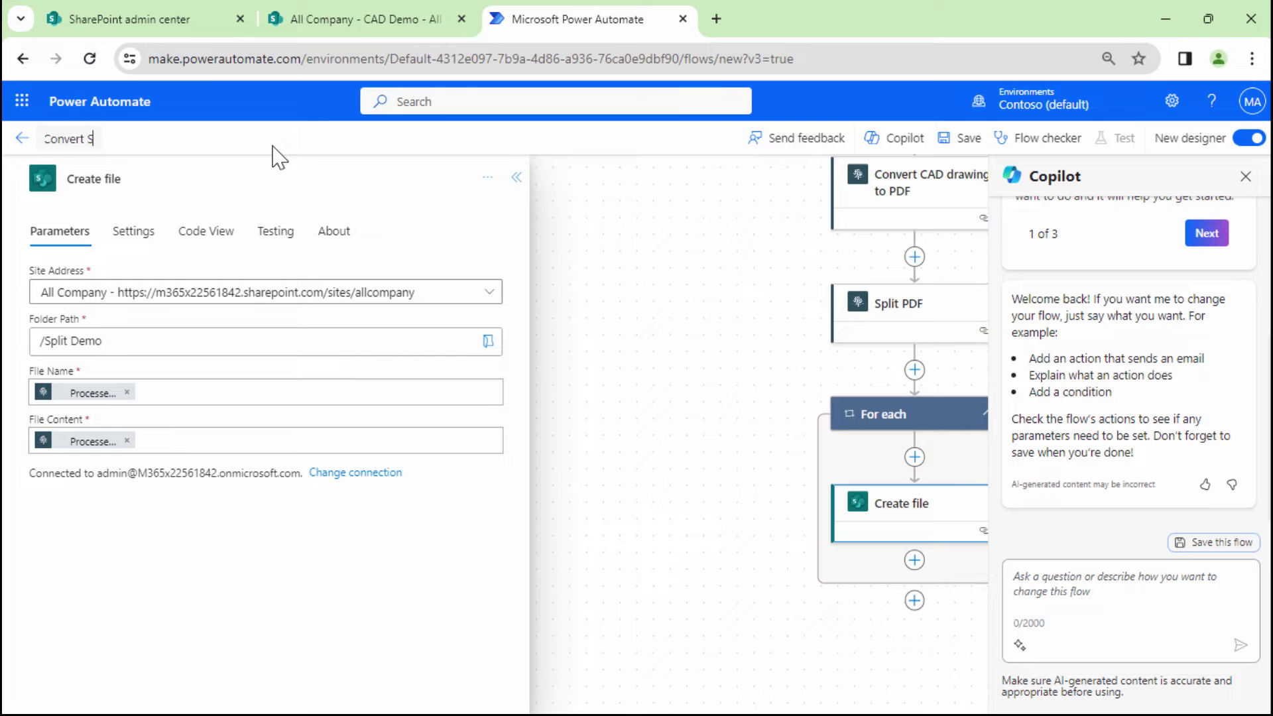
pyautogui.write('Convert Split Demo')
pyautogui.click(960, 139)
pyautogui.click(1121, 138)
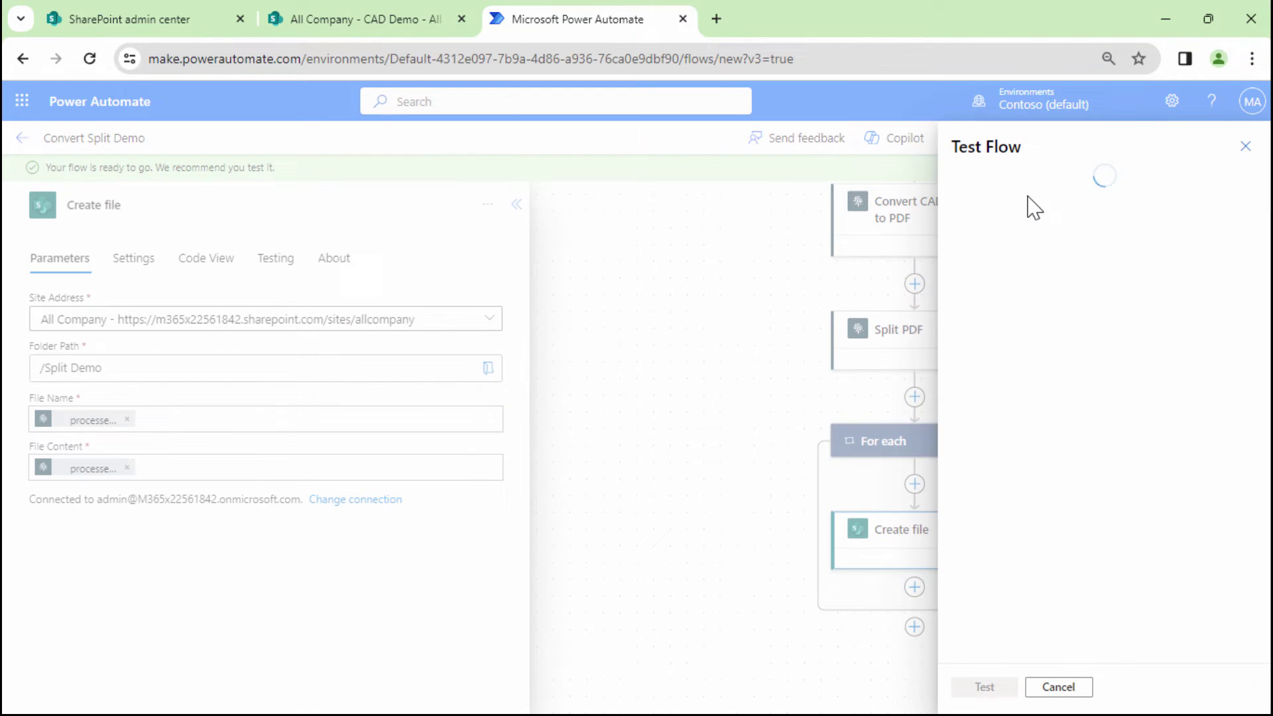
pyautogui.click(994, 197)
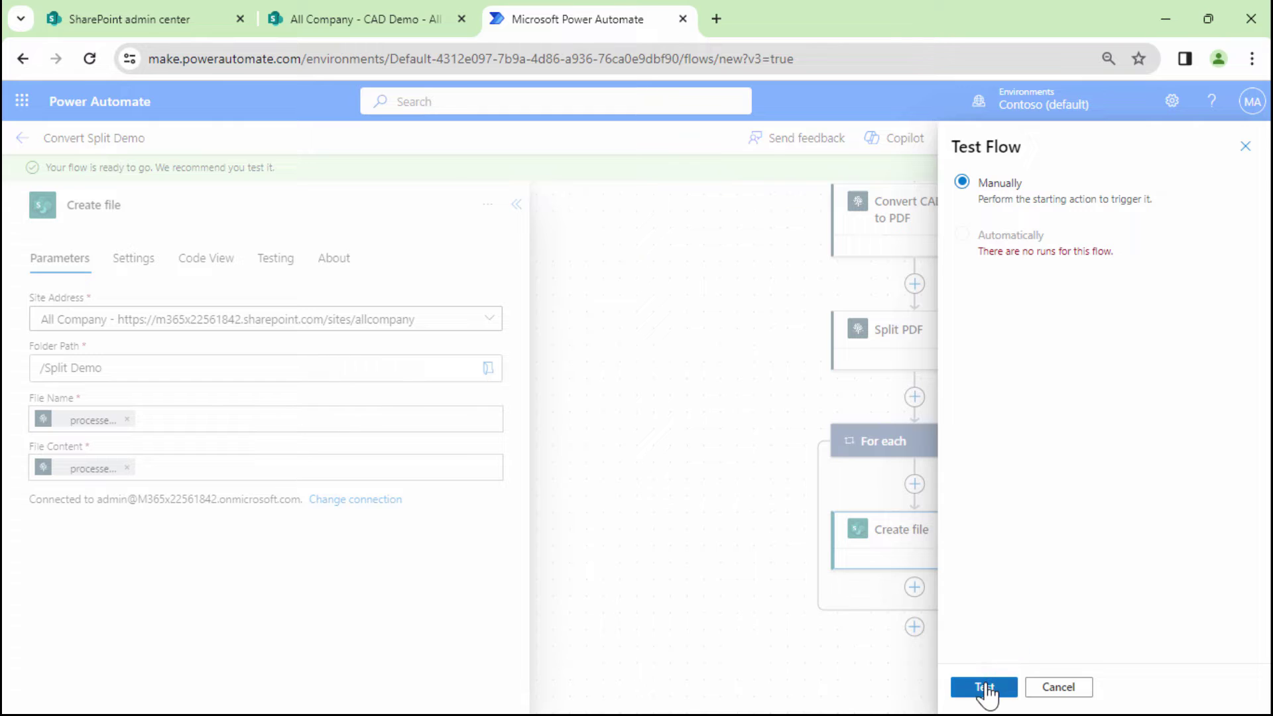
pyautogui.click(984, 687)
# Upload architectural_example-imperial.dwg into the CAD Demo library, then return to the flow's run history
pyautogui.click(435, 19)
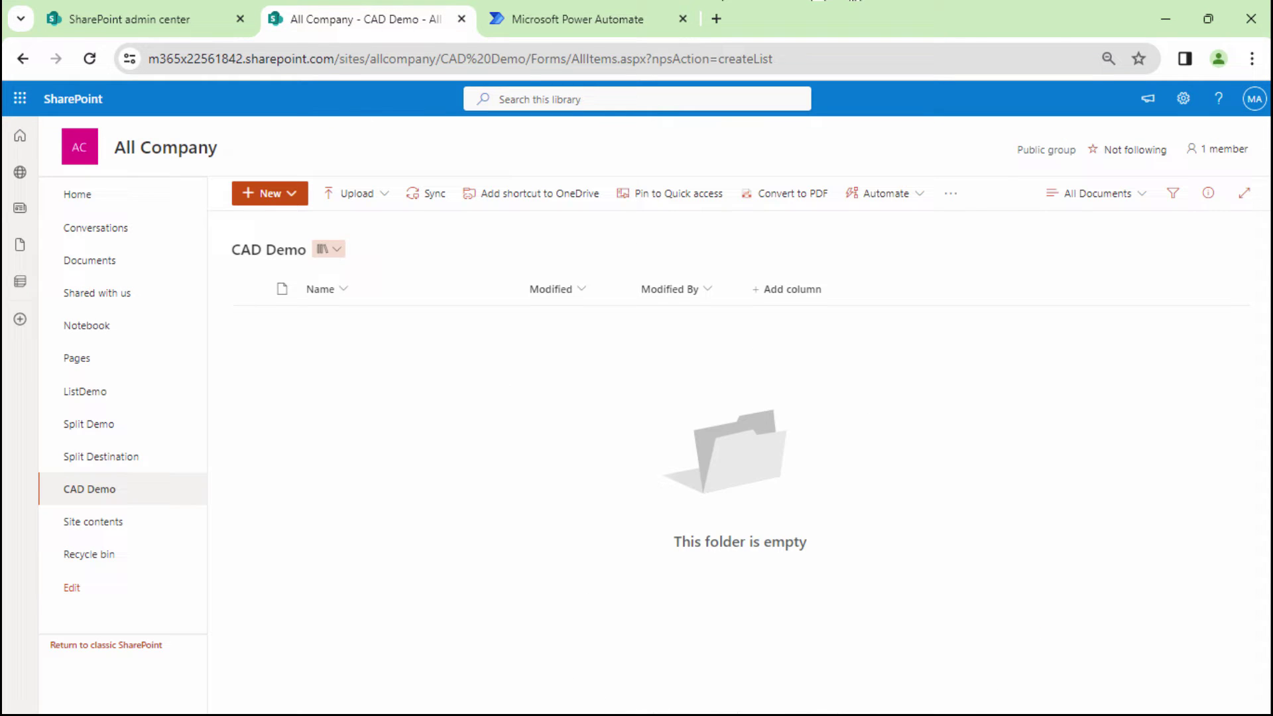
pyautogui.moveTo(705, 388); pyautogui.dragTo(704, 388)
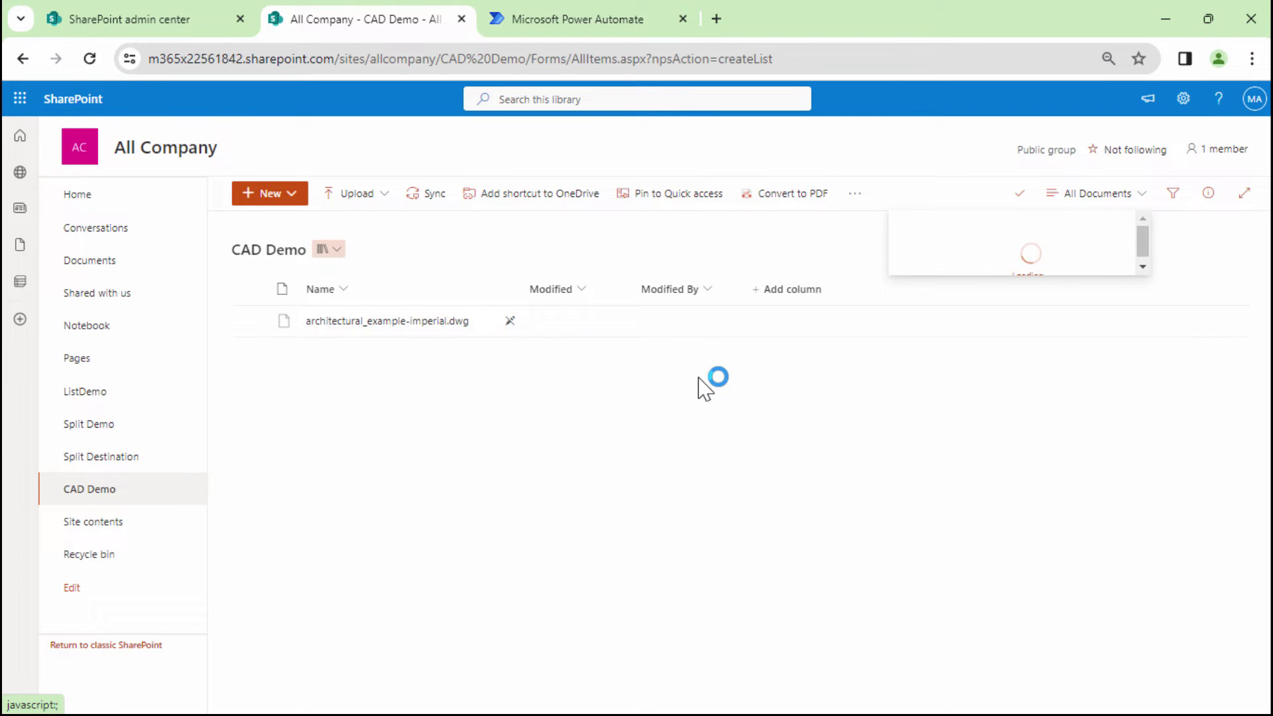
pyautogui.click(613, 19)
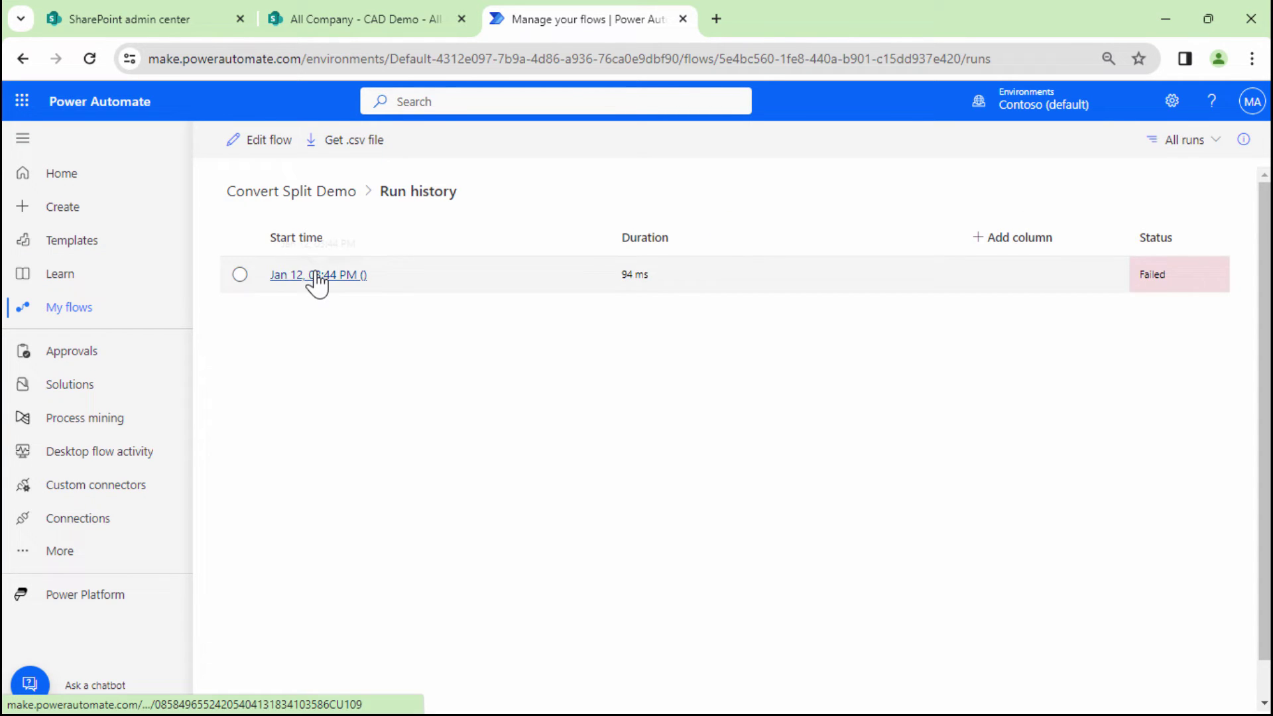
# Open the failed run and expand its failed Get file content step
pyautogui.click(317, 275)
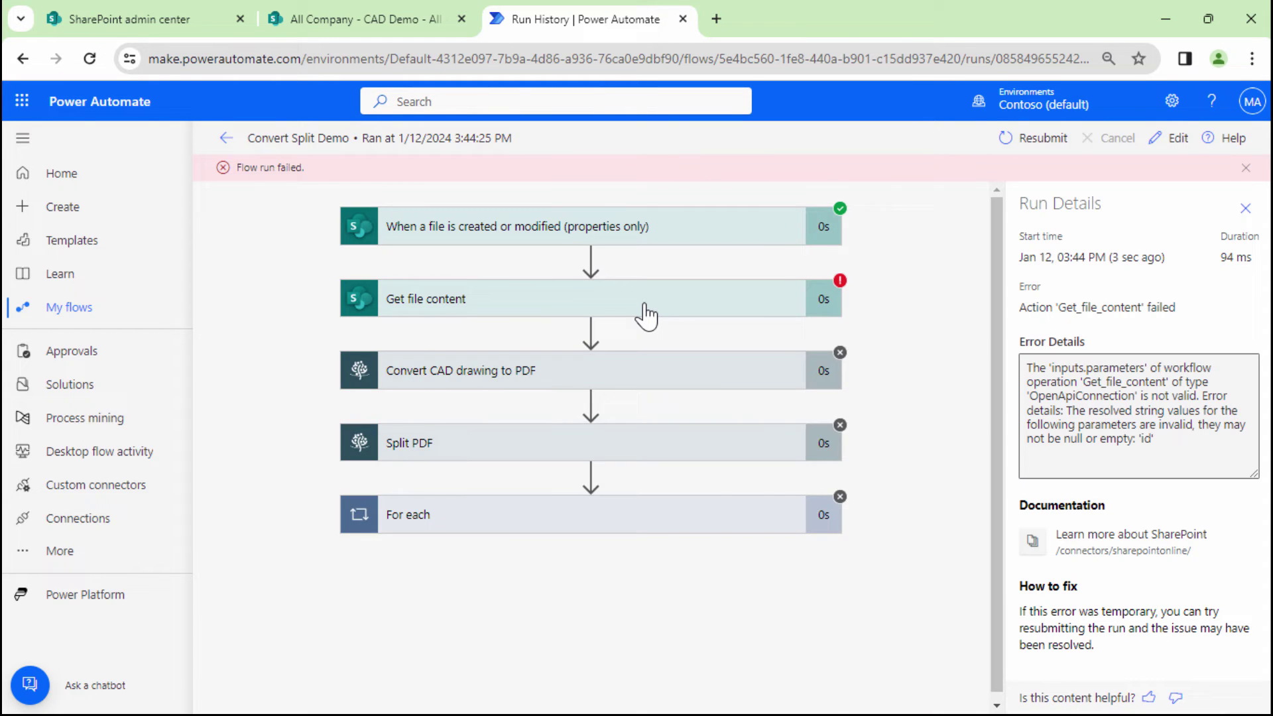
pyautogui.click(646, 312)
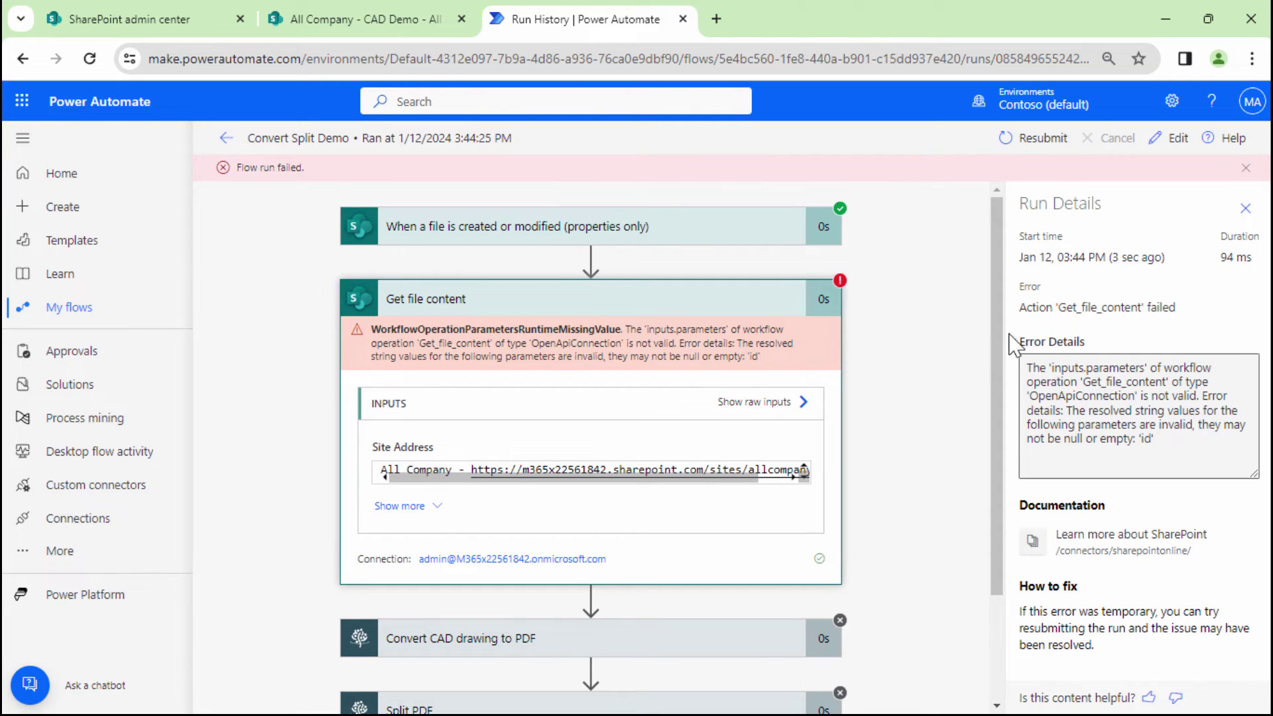
pyautogui.click(1168, 141)
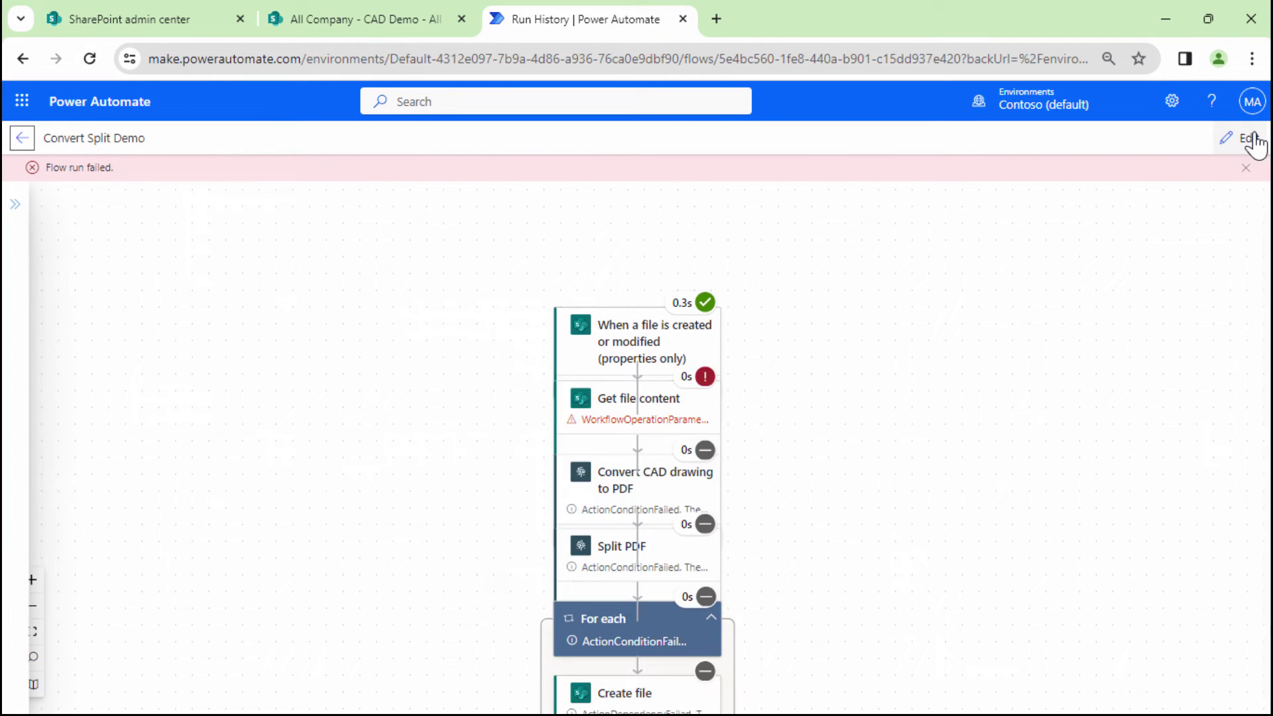
# Inspect the Get file content error and trigger outputs for the null file id, then edit the flow
pyautogui.click(637, 489)
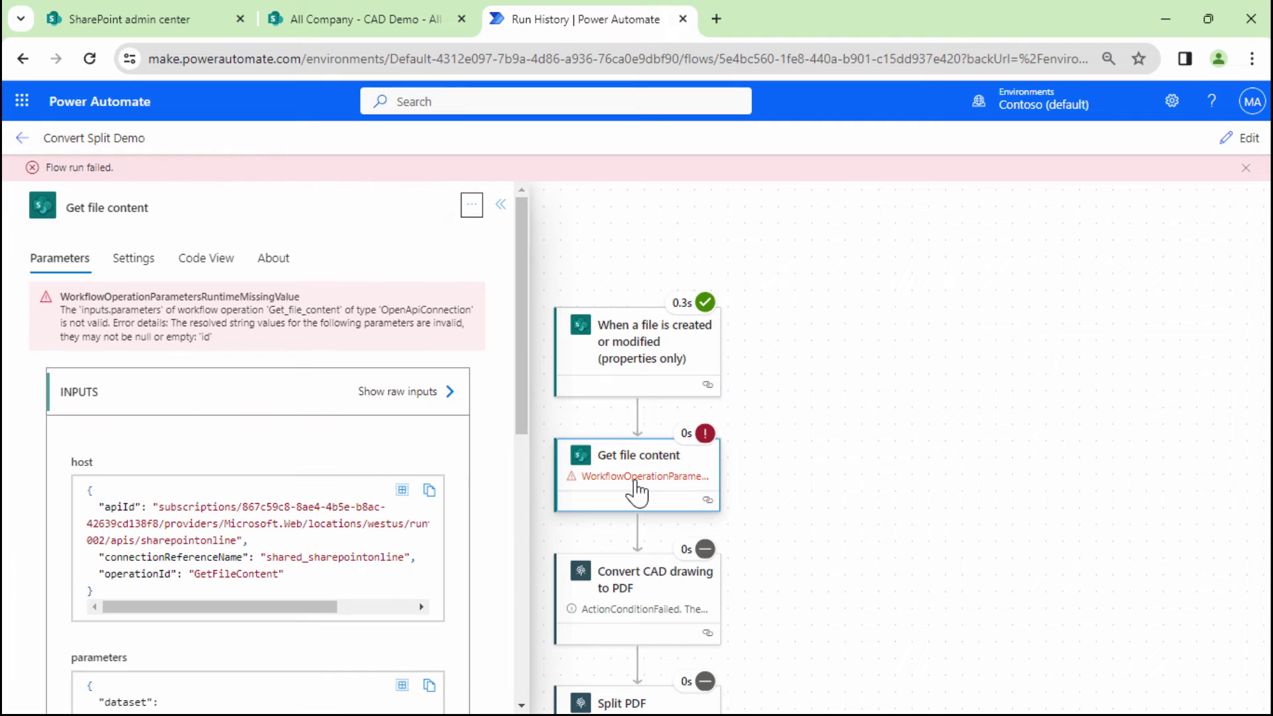
pyautogui.scroll(-4, 342, 498)
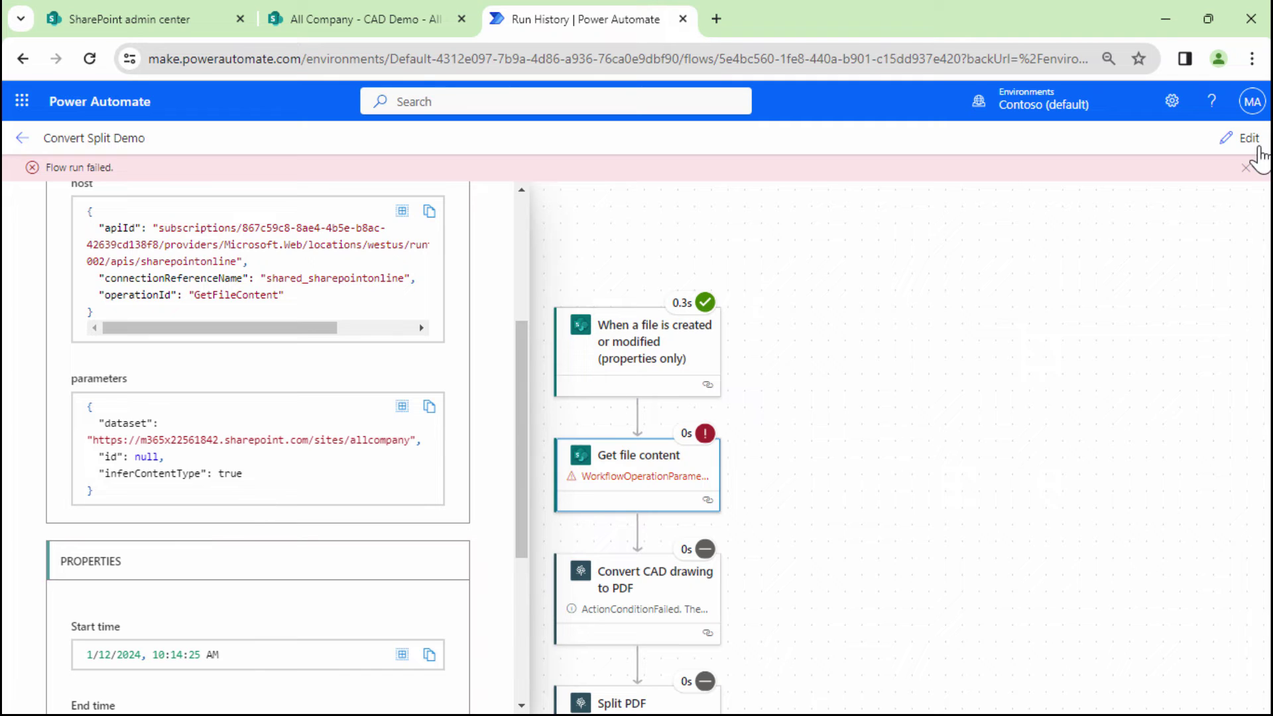
pyautogui.click(685, 378)
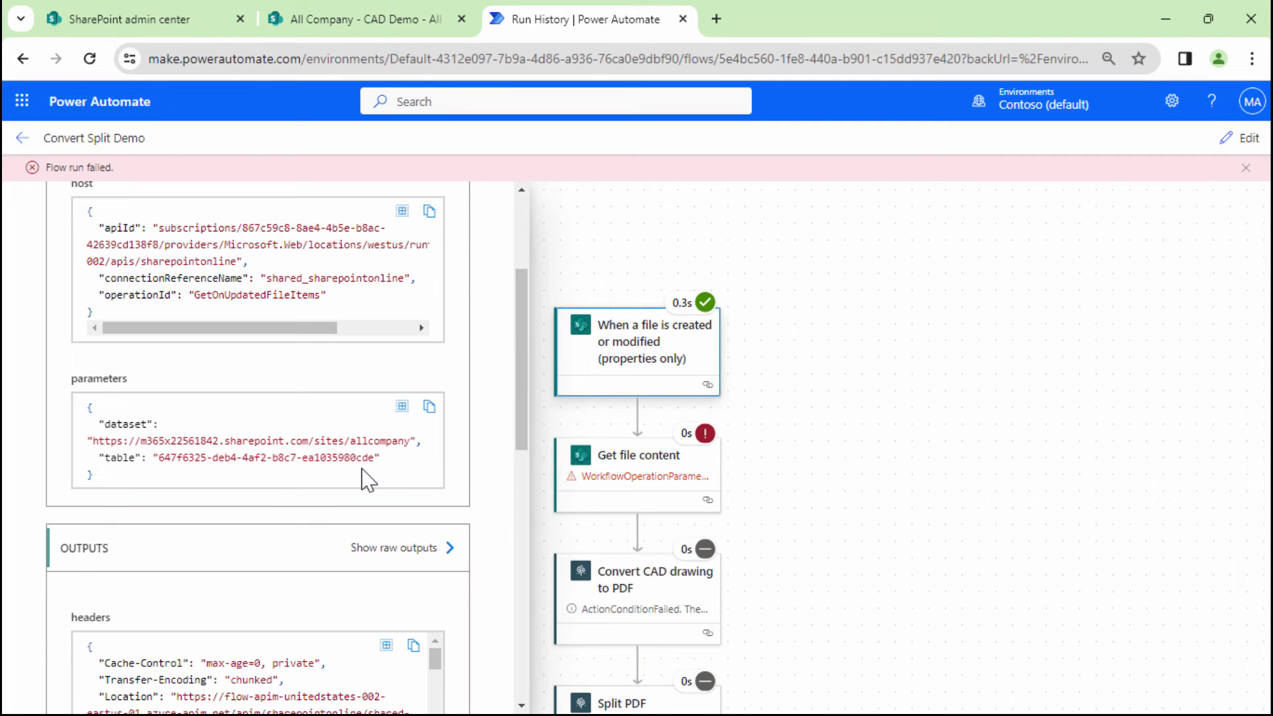
pyautogui.scroll(-5, 362, 424)
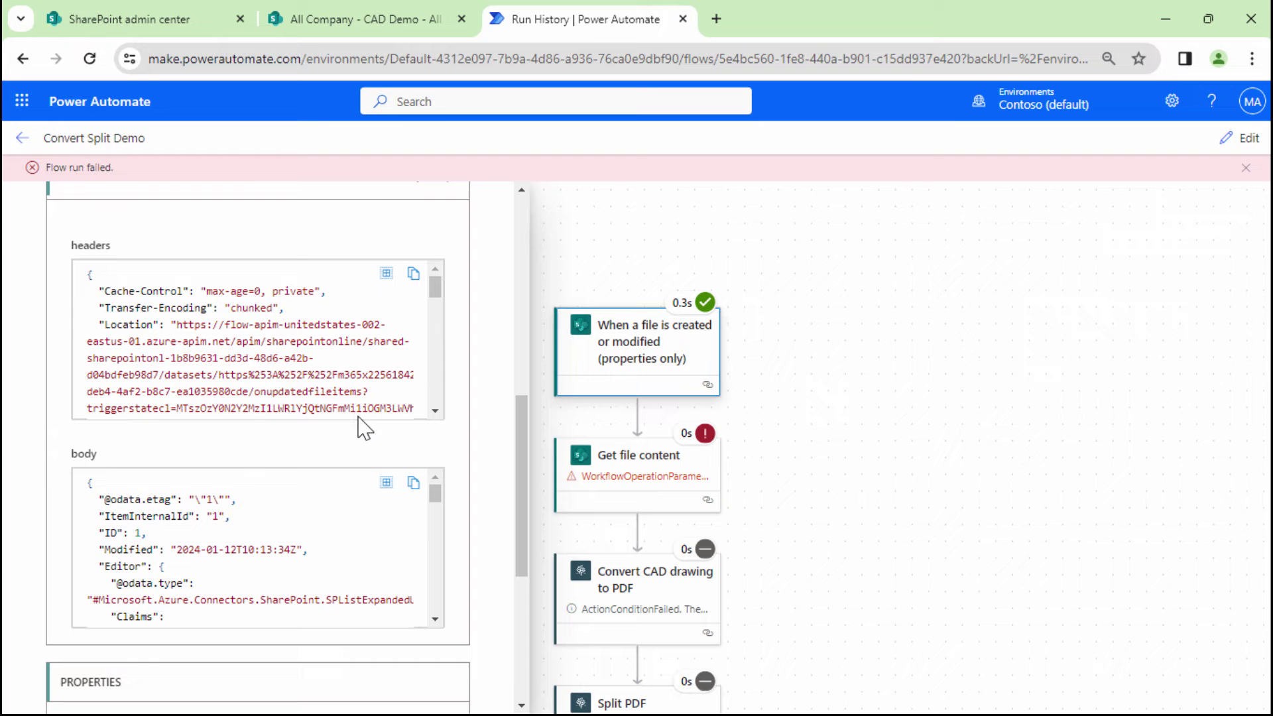
pyautogui.scroll(-3, 390, 411)
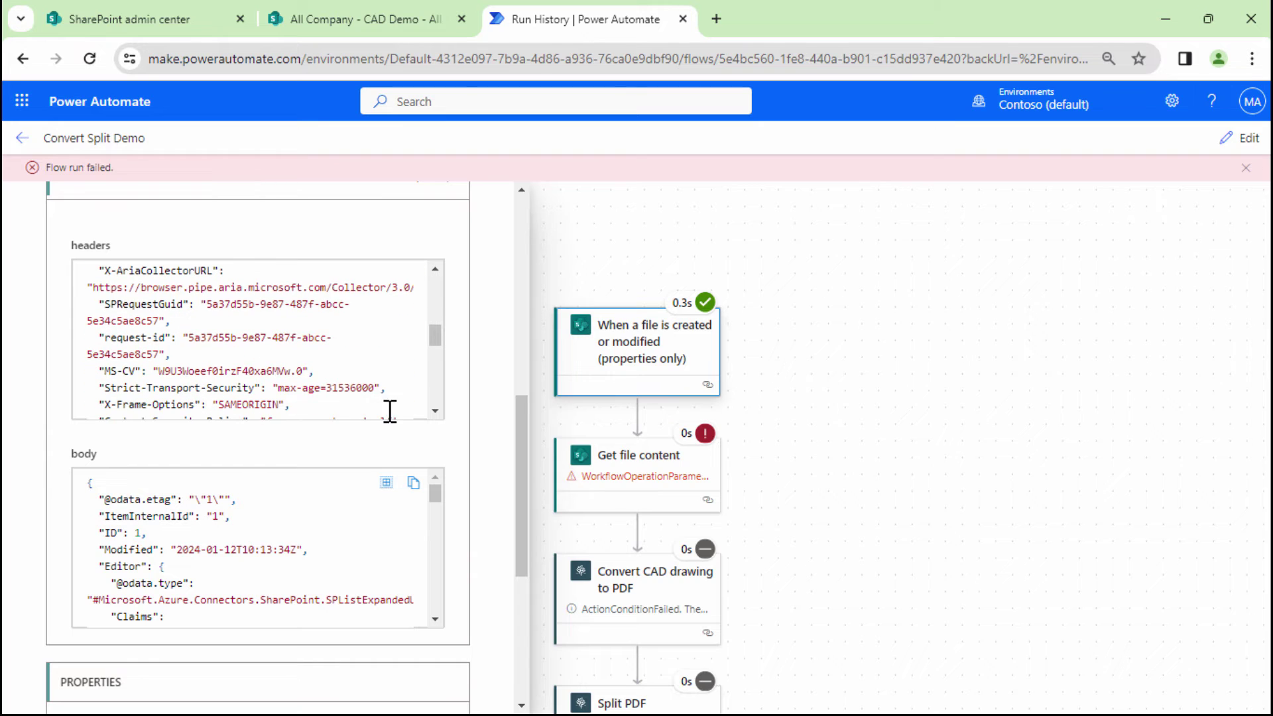
pyautogui.click(1238, 140)
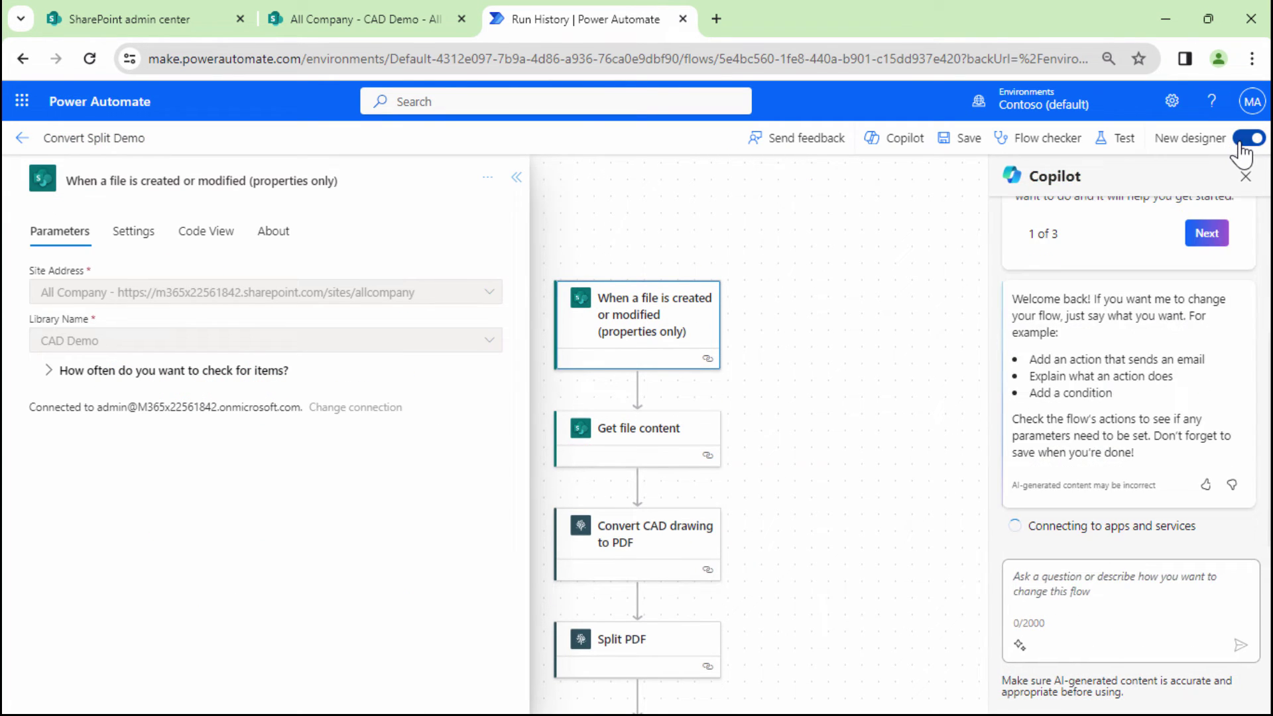
# Set Get file content's file to the trigger's Identifier dynamic value
pyautogui.click(1235, 140)
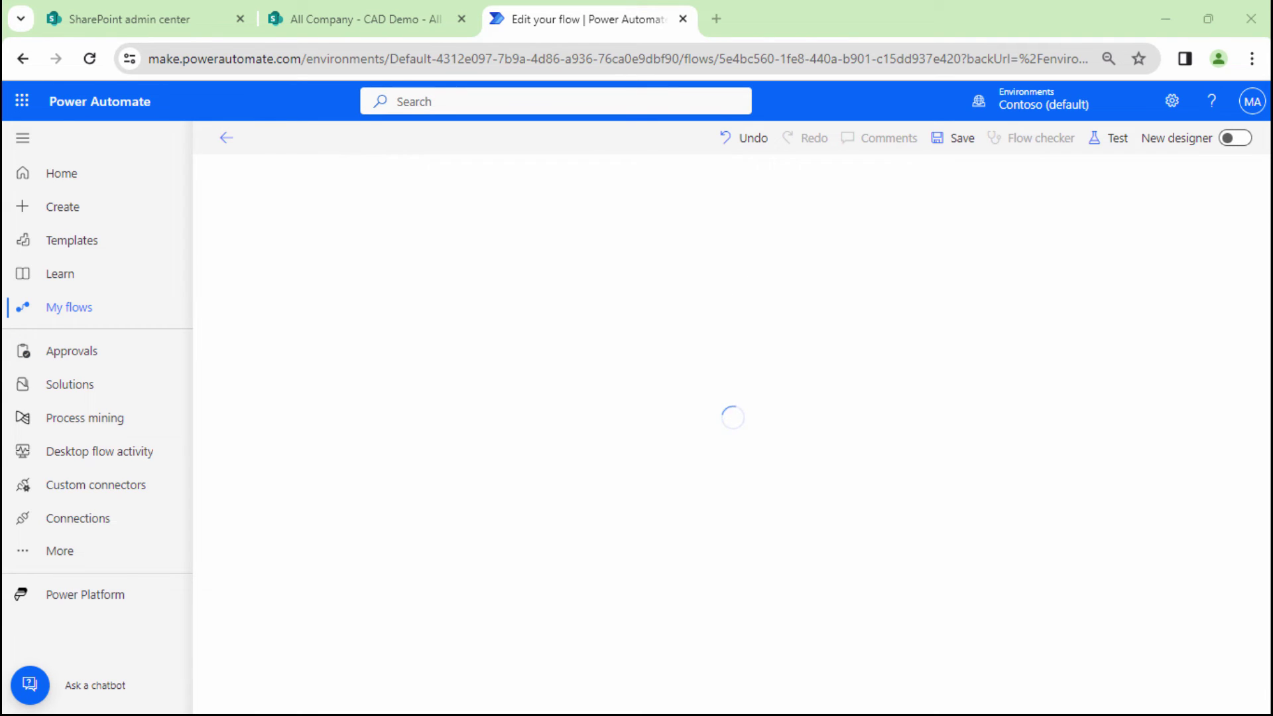
pyautogui.click(1157, 469)
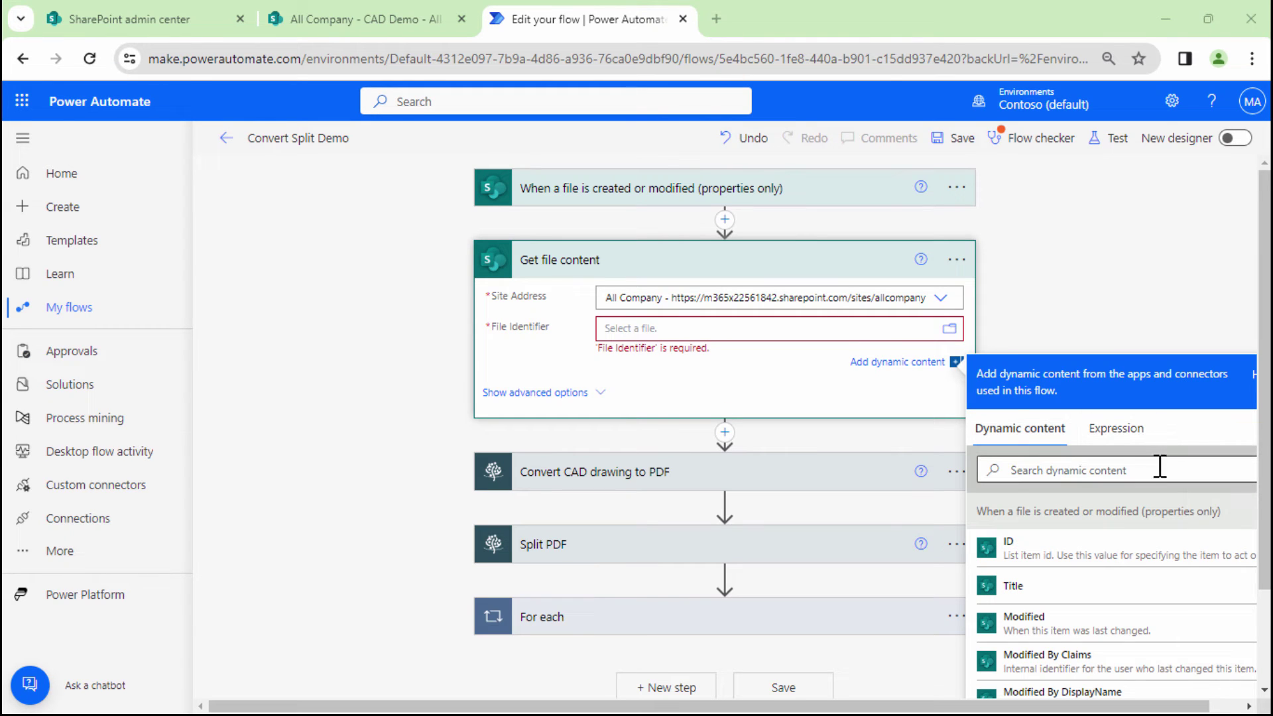
pyautogui.write('iden')
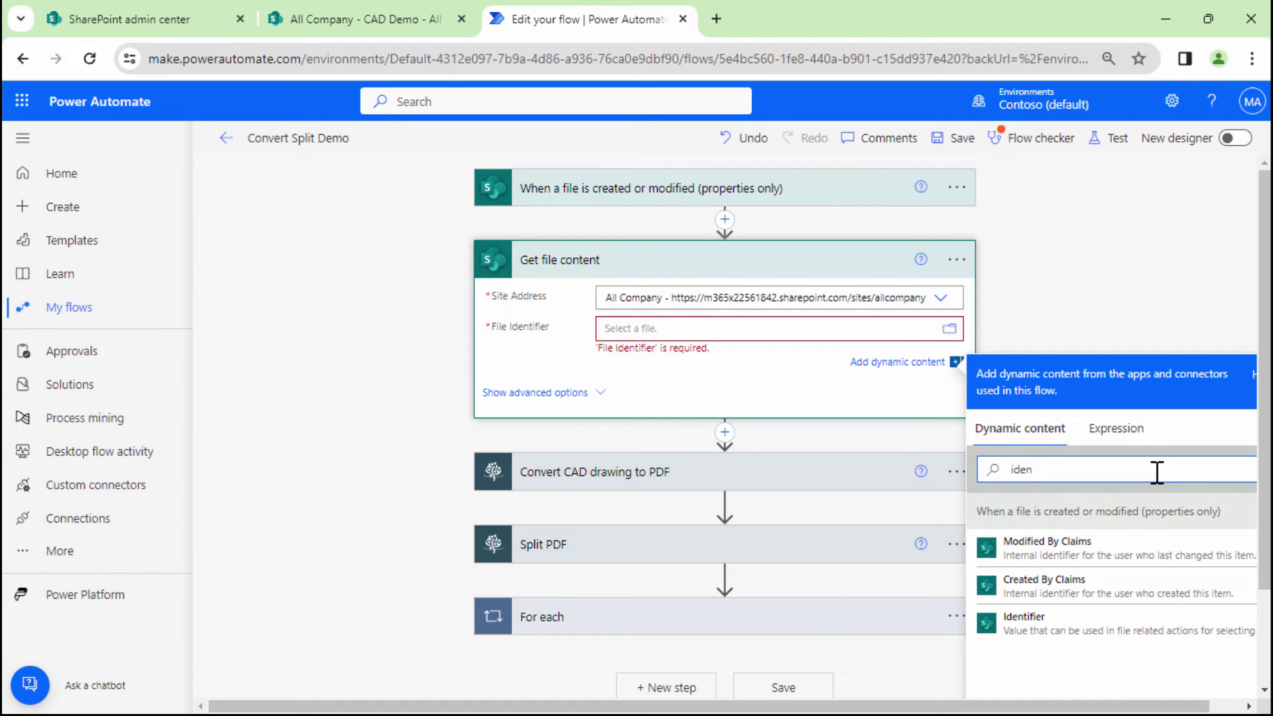
pyautogui.click(1101, 640)
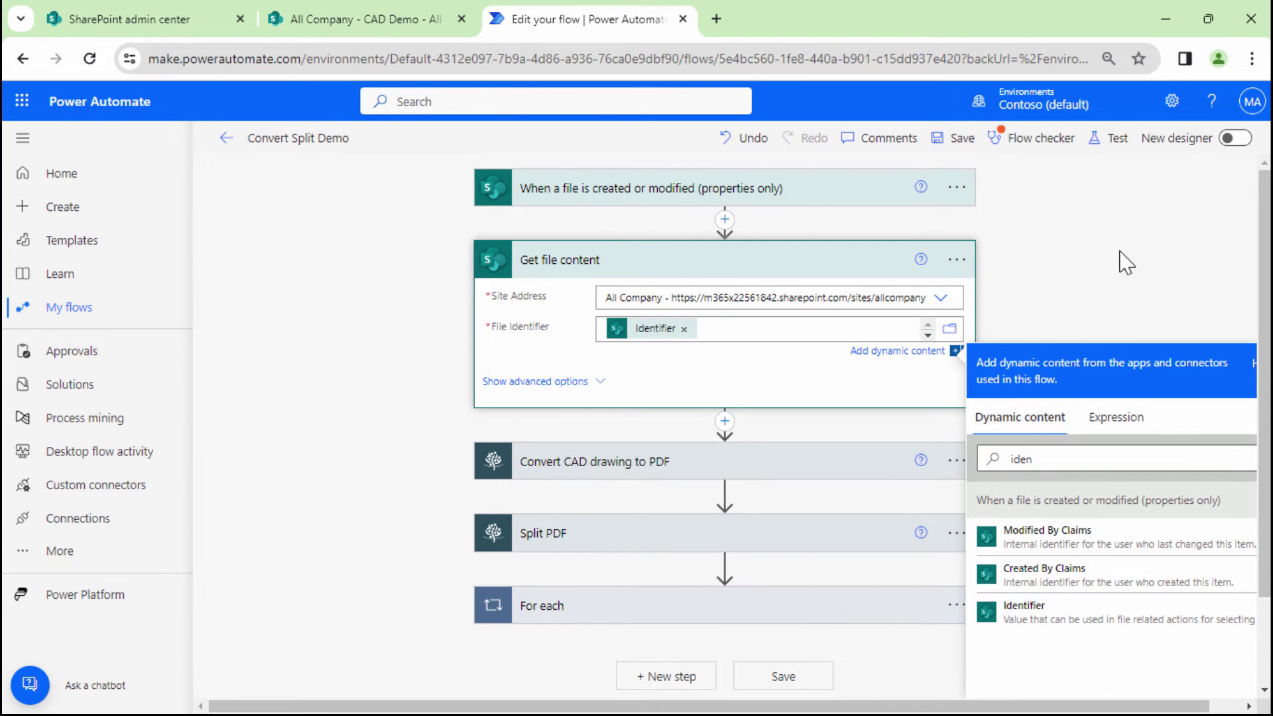
# Save and test the flow automatically using the earlier failed run's trigger
pyautogui.click(1118, 139)
pyautogui.click(1011, 226)
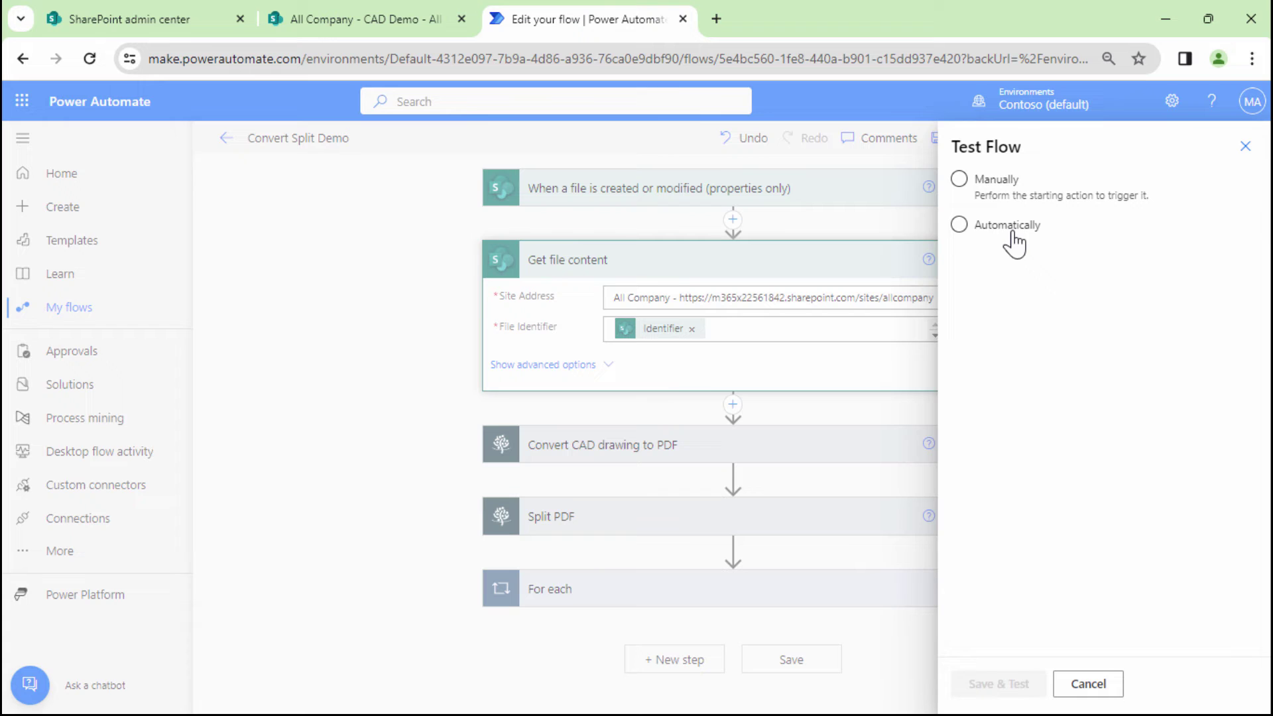
pyautogui.click(1015, 257)
pyautogui.click(1006, 291)
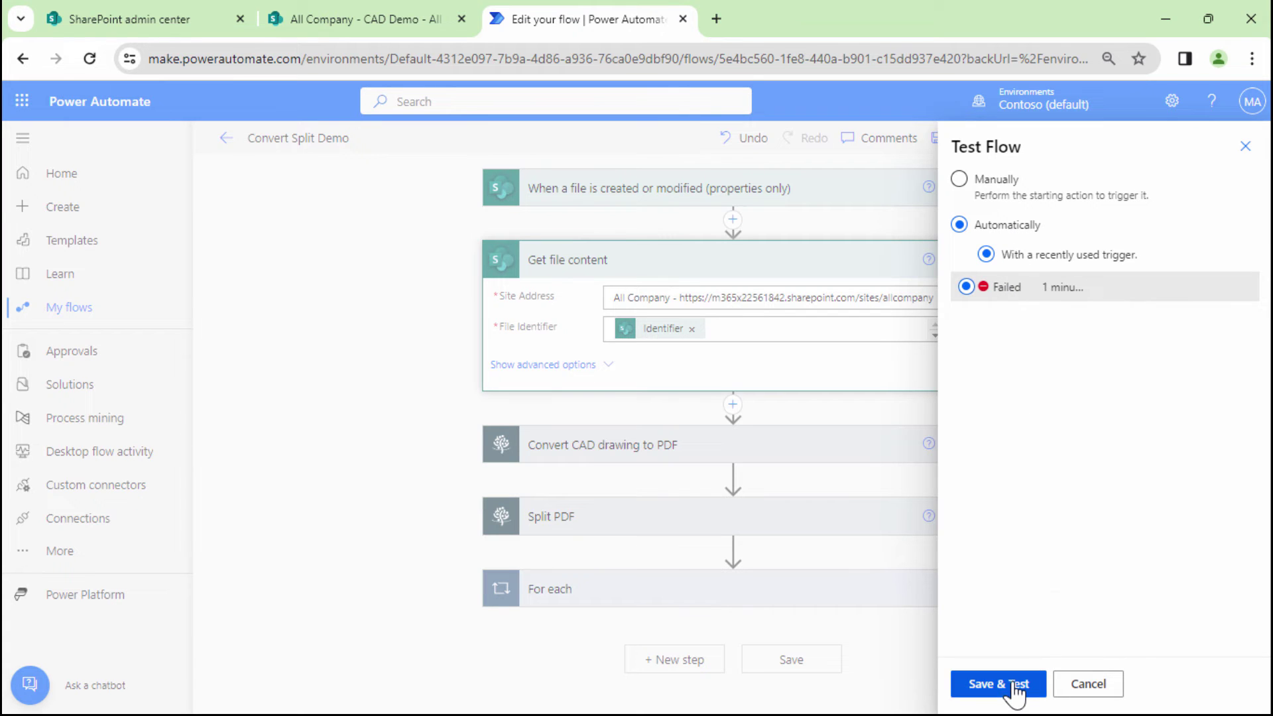
pyautogui.click(1013, 686)
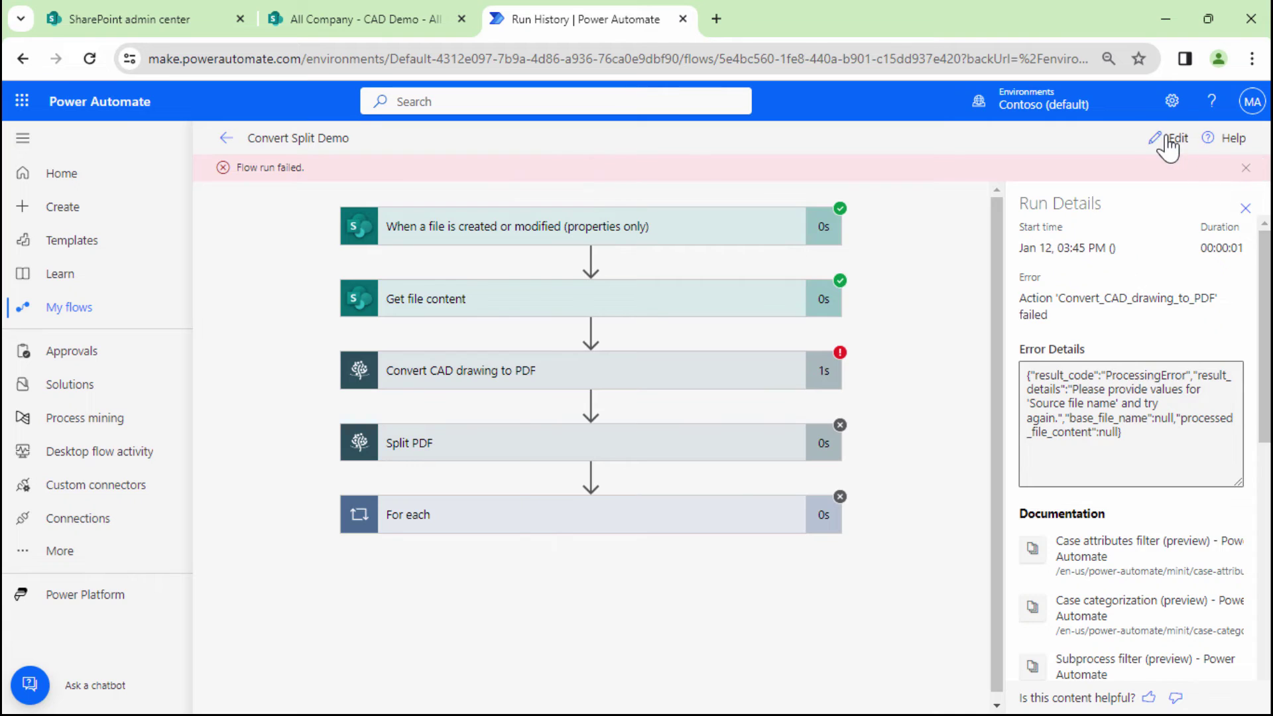
# Replace Convert CAD drawing to PDF's Source file name with 'File name with extension'
pyautogui.click(1169, 140)
pyautogui.click(744, 455)
pyautogui.scroll(-3, 747, 464)
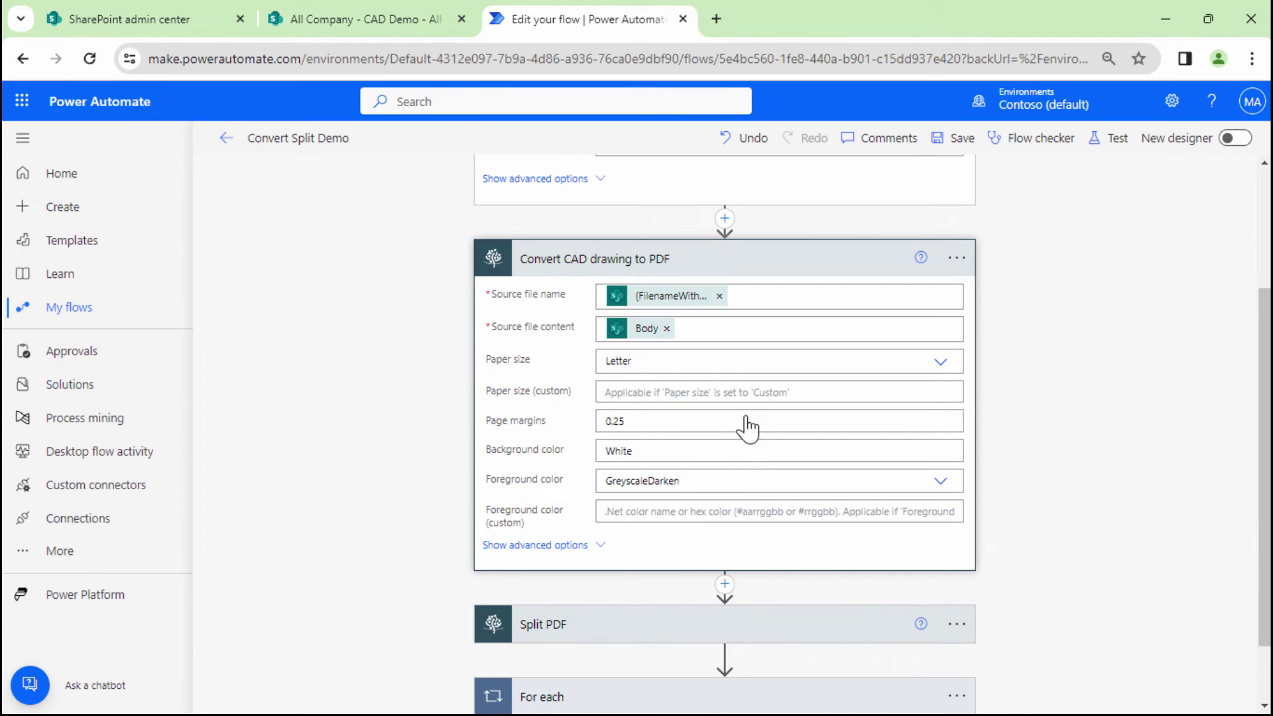
pyautogui.click(720, 296)
pyautogui.click(719, 294)
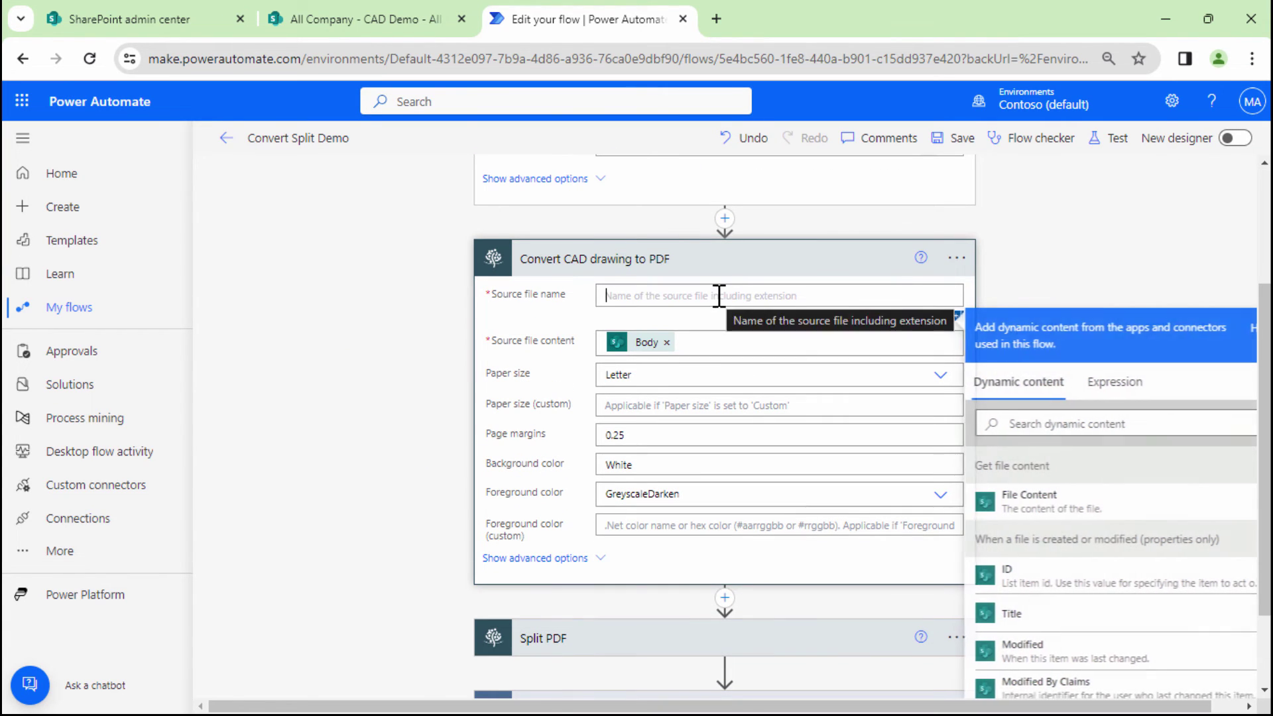
pyautogui.click(1060, 432)
pyautogui.click(1108, 398)
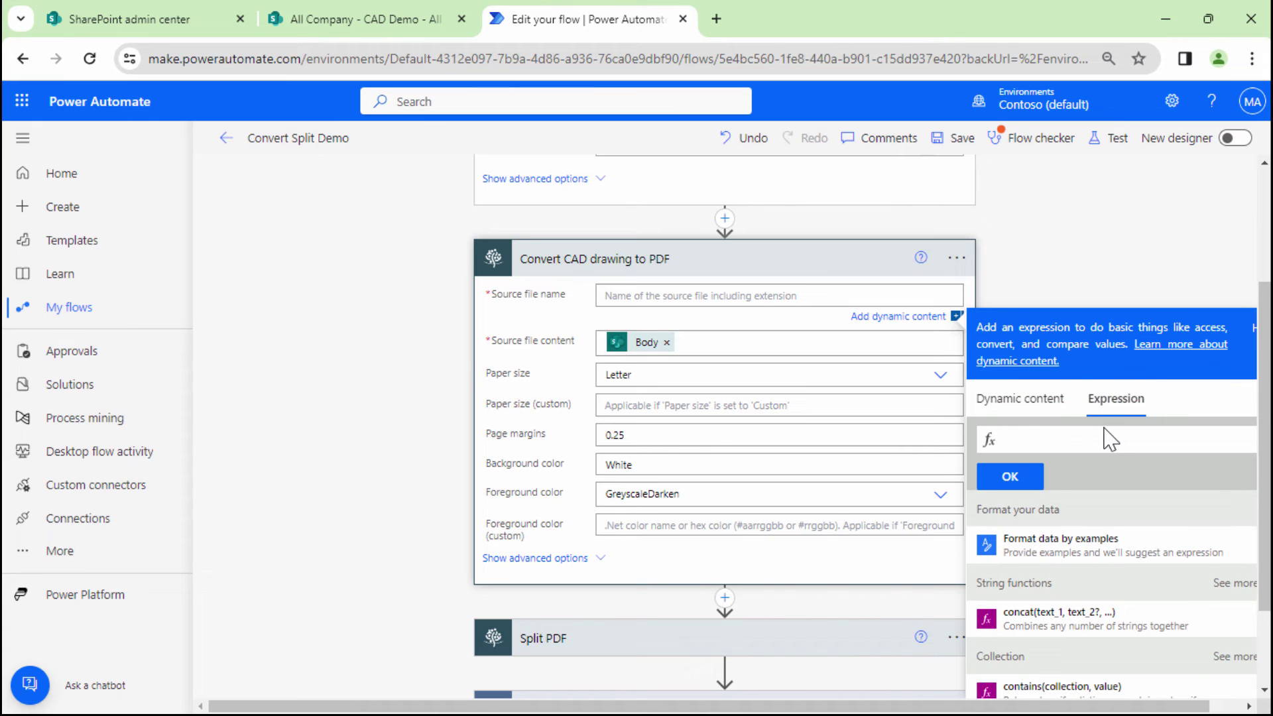
pyautogui.click(1046, 401)
pyautogui.write('file')
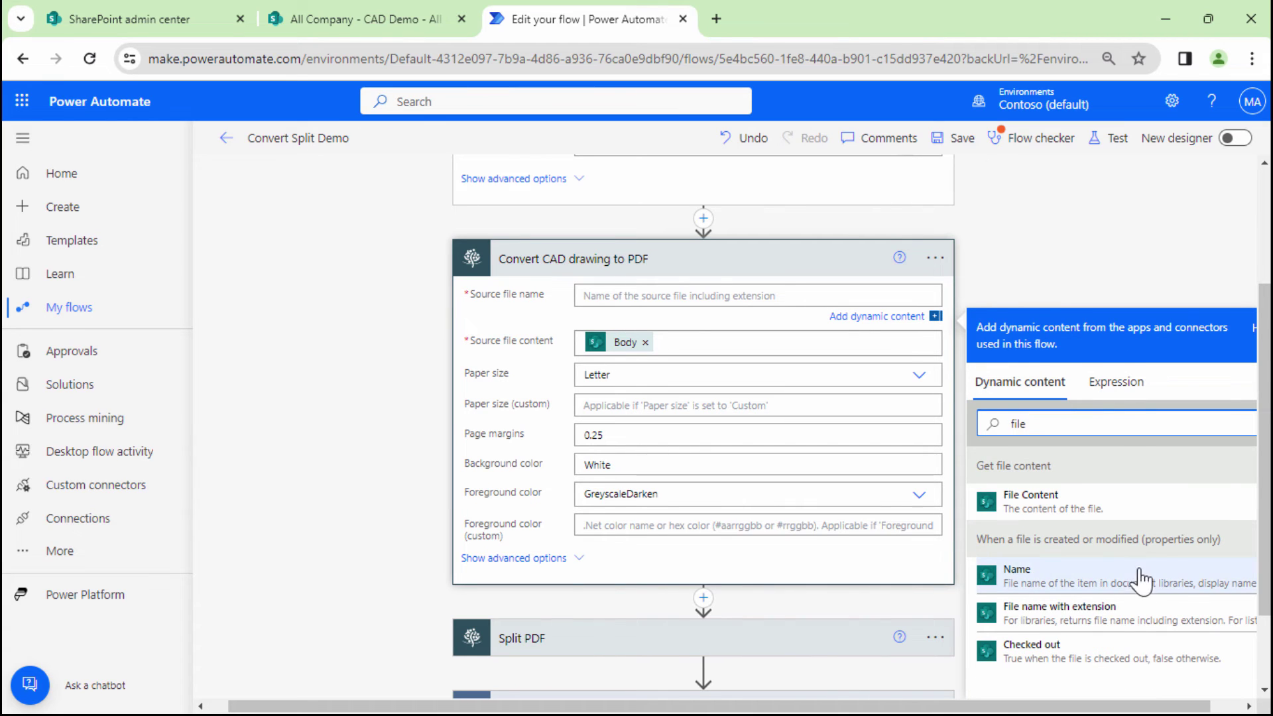
pyautogui.click(1137, 615)
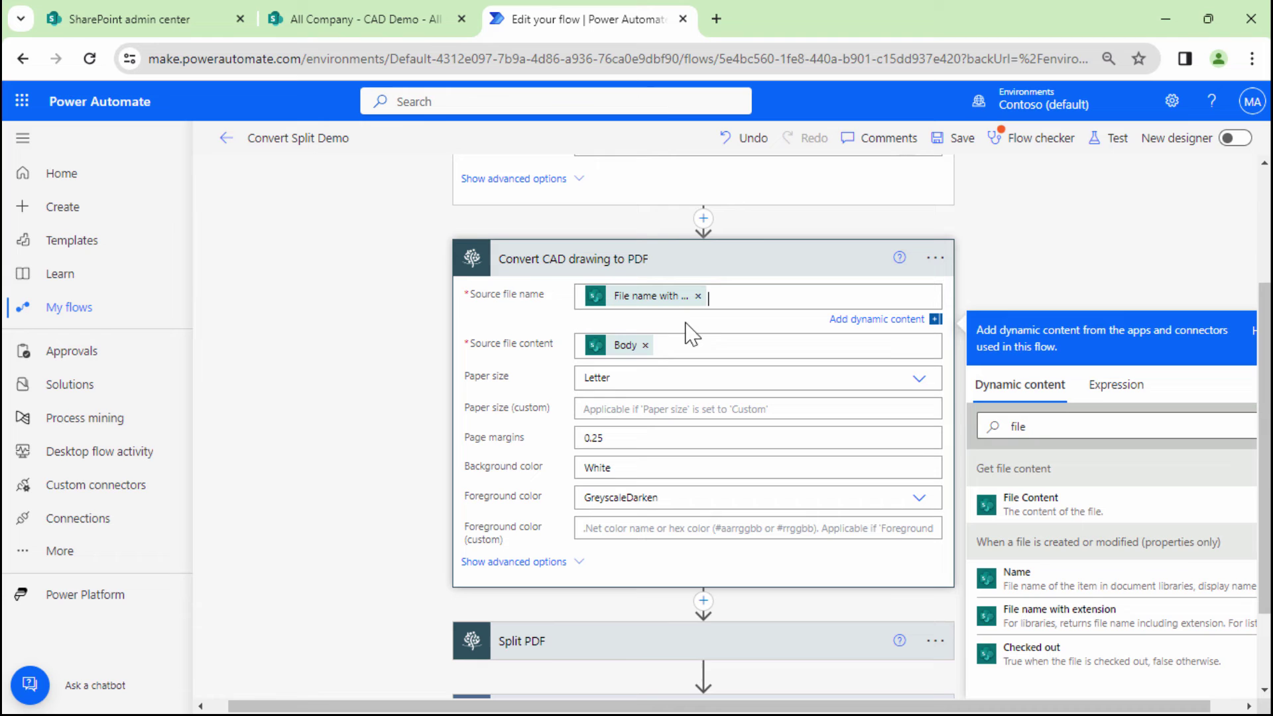
# Swap Body for 'File Content' as source content, review Split PDF and Create file, and save
pyautogui.click(646, 345)
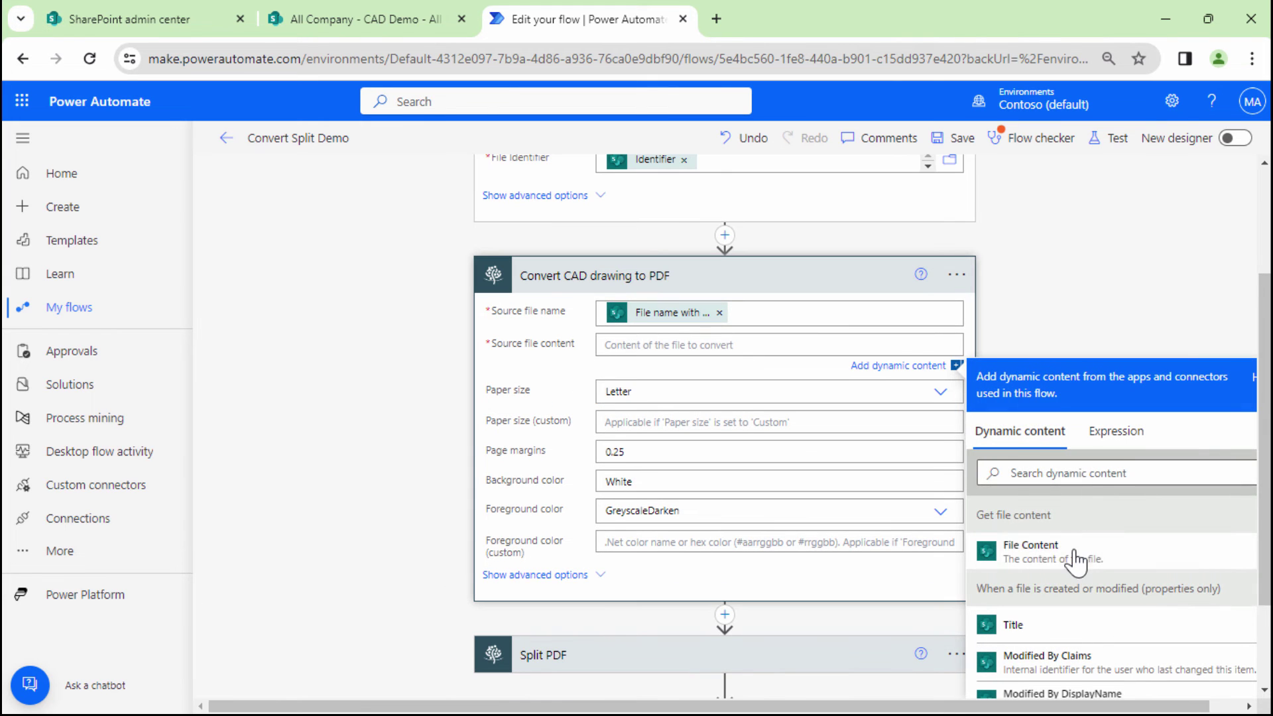
pyautogui.click(1074, 557)
pyautogui.scroll(-2, 792, 449)
pyautogui.click(626, 535)
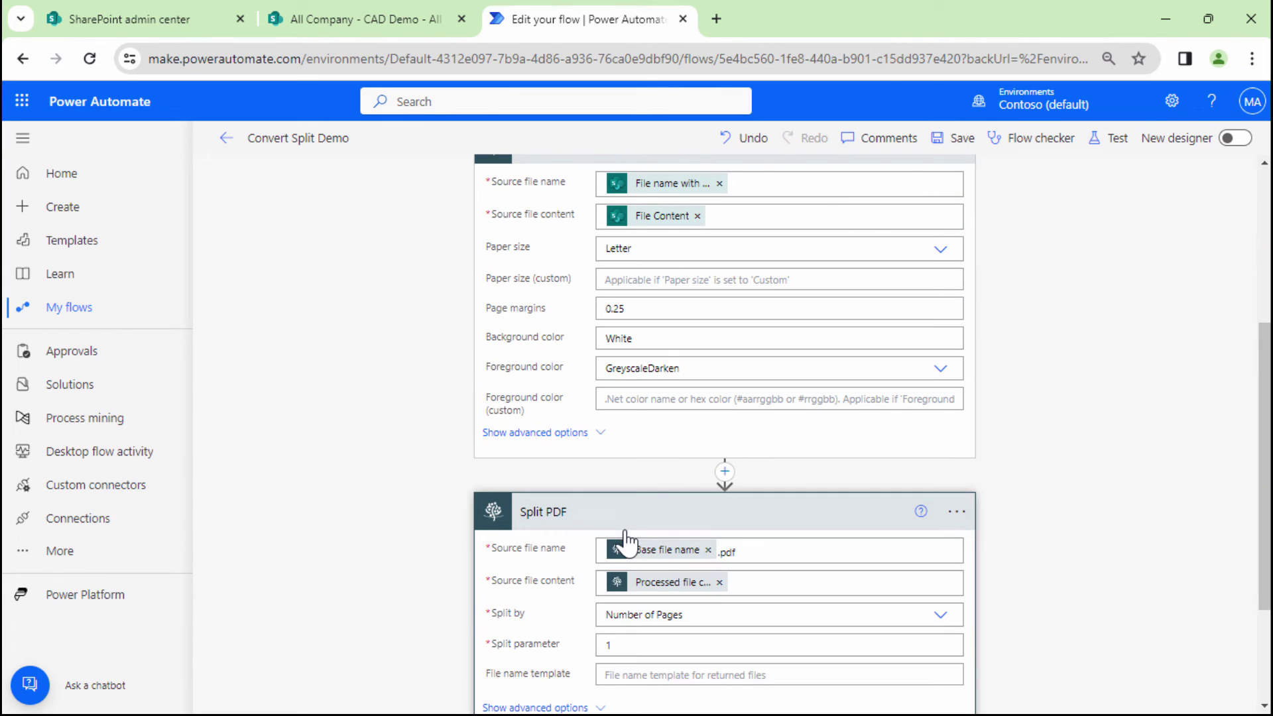
pyautogui.scroll(-2, 730, 626)
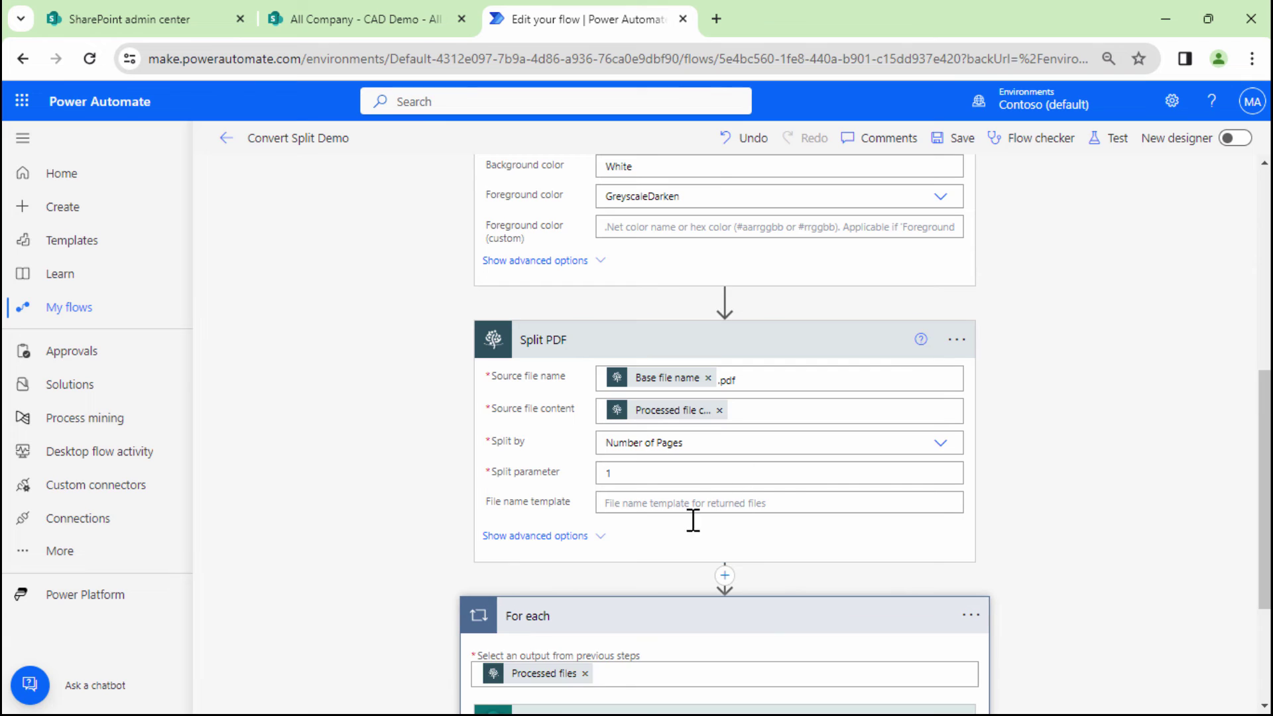
pyautogui.scroll(-3, 614, 670)
pyautogui.click(921, 547)
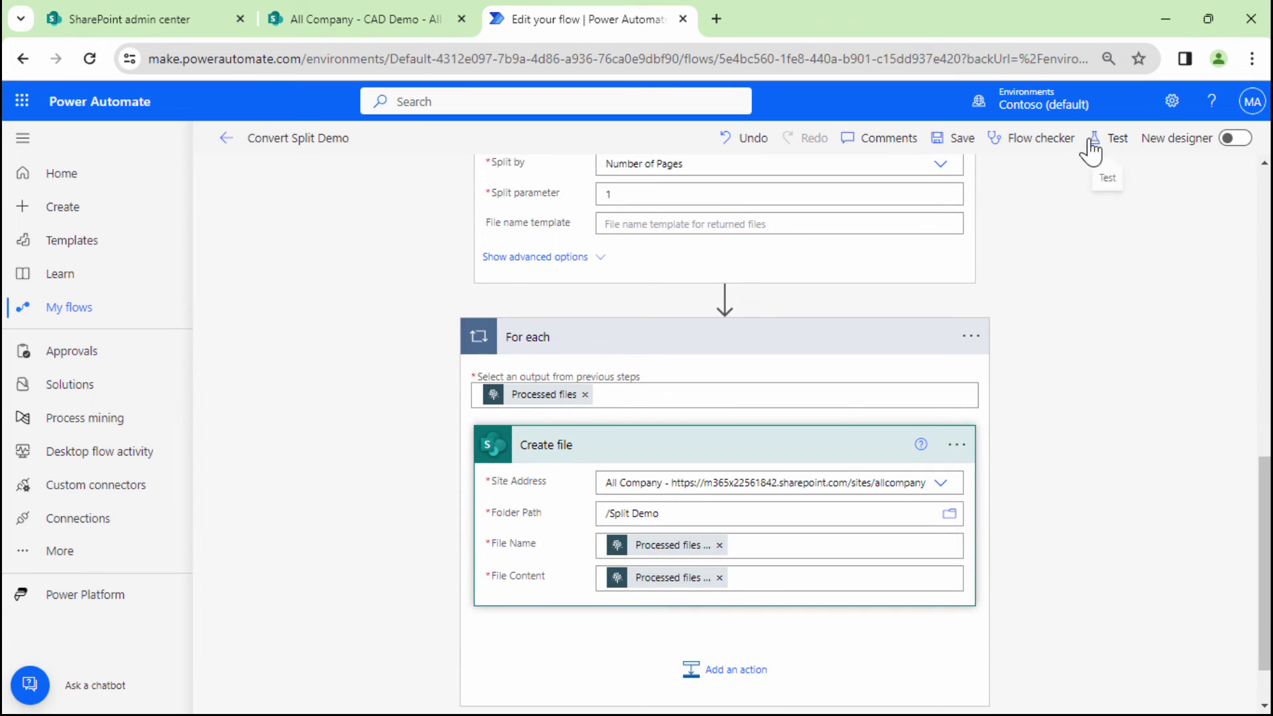
pyautogui.click(964, 140)
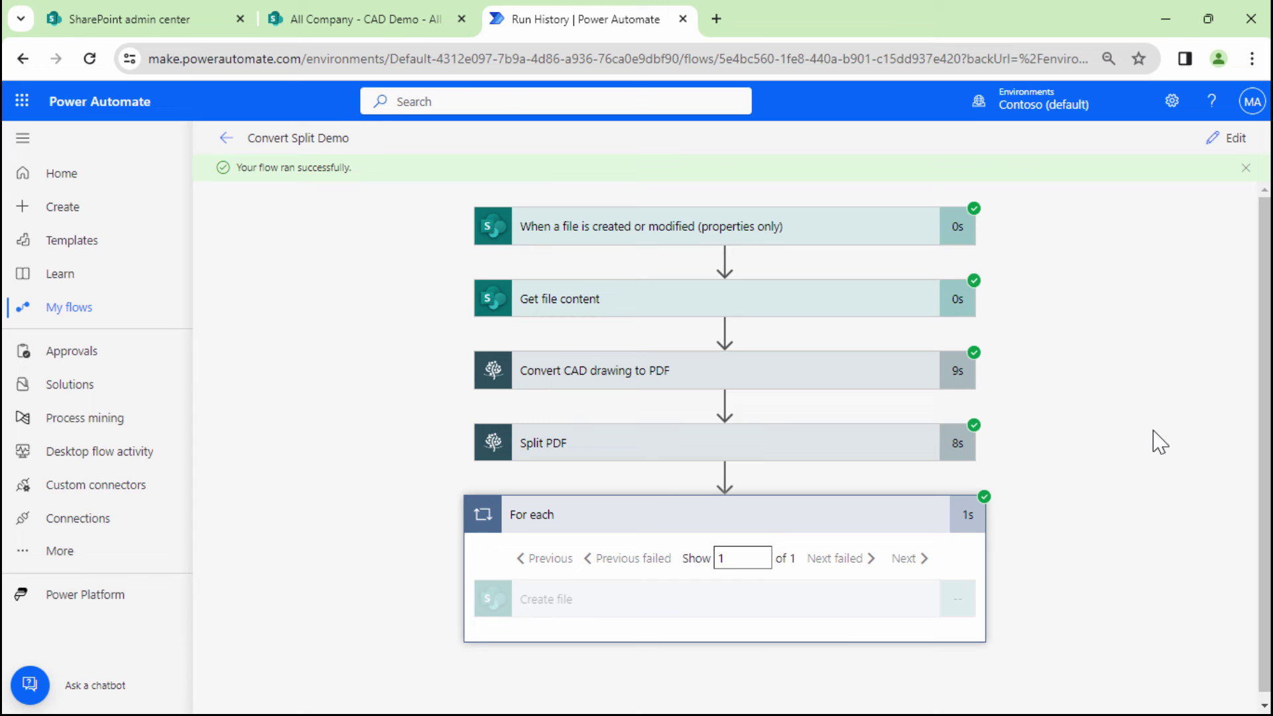
# Check Create file's inputs showing architectural_example-imperial-001.pdf saved to /Split Demo
pyautogui.click(761, 588)
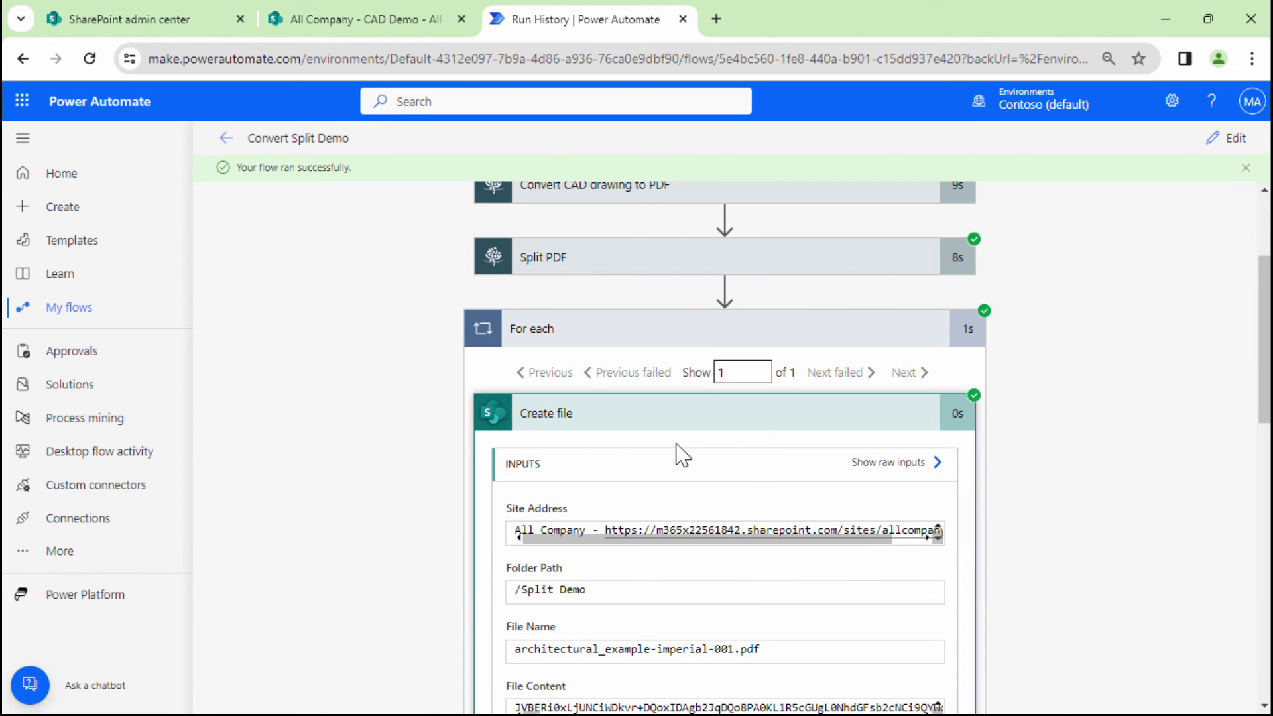
pyautogui.click(741, 372)
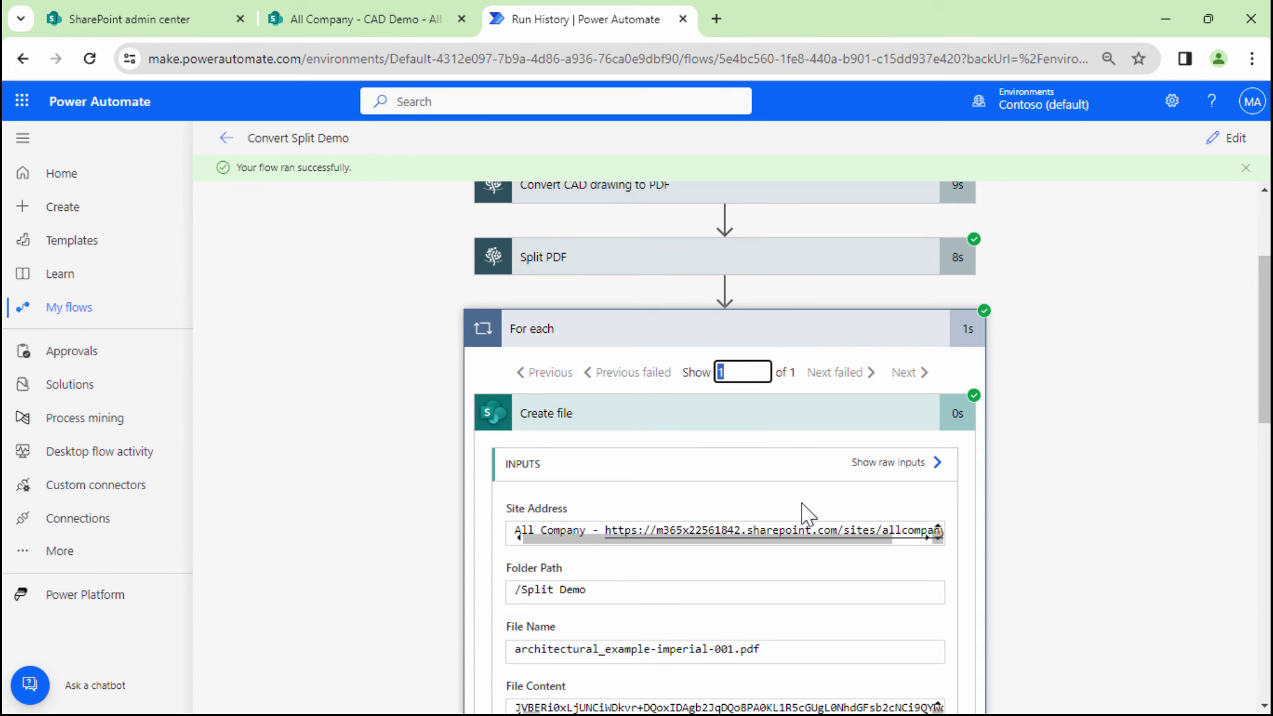
pyautogui.scroll(3, 756, 393)
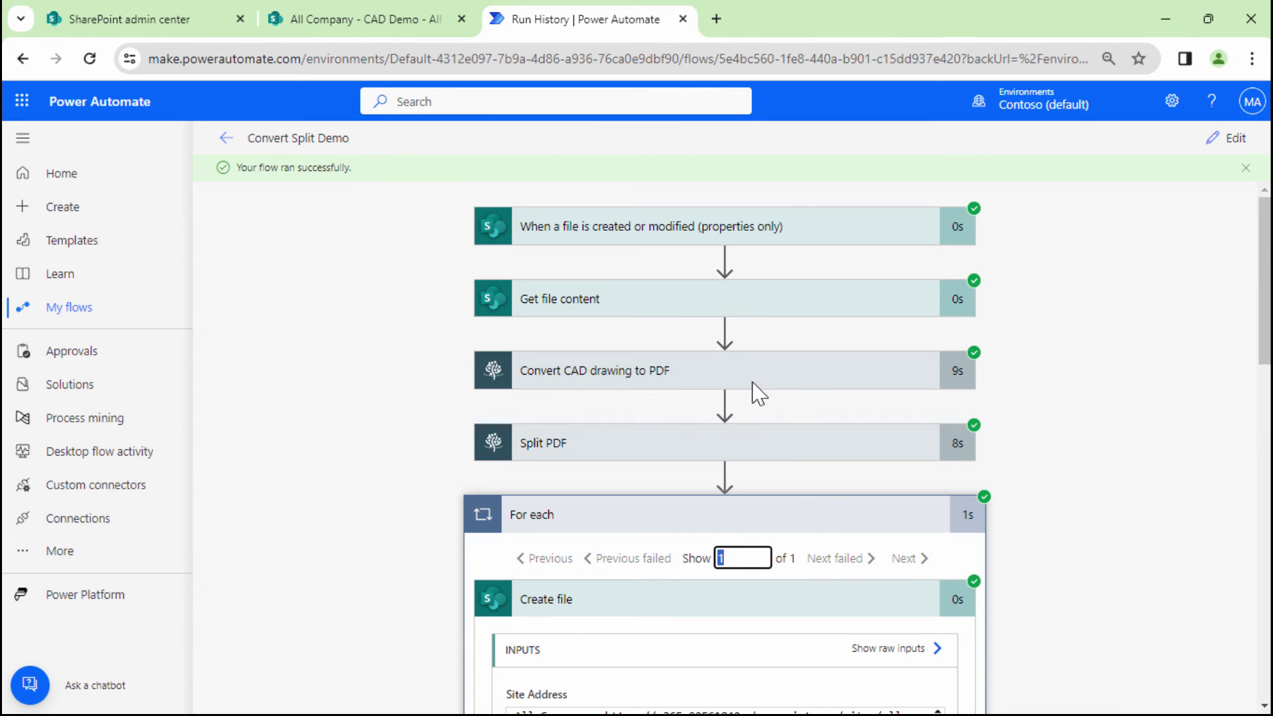
# Drag lineweights.dwg into the CAD Demo library, then go back to the run history
pyautogui.click(396, 26)
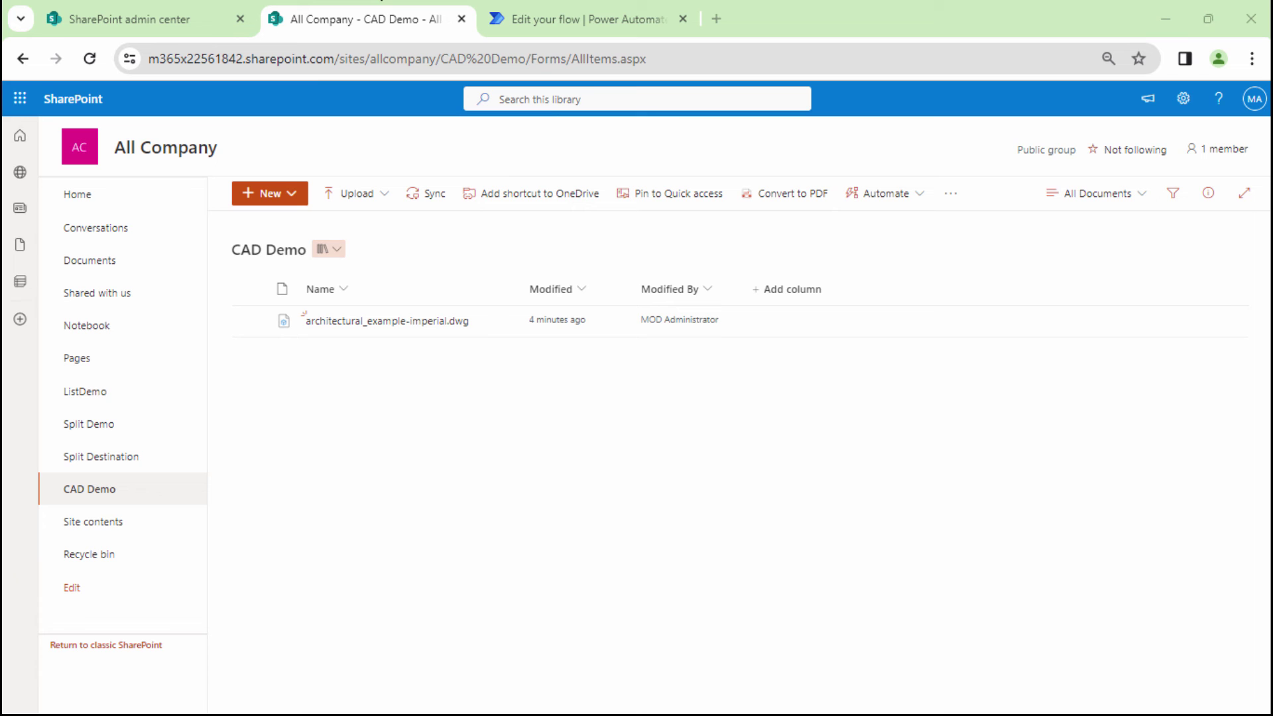
pyautogui.moveTo(222, 428); pyautogui.dragTo(380, 426)
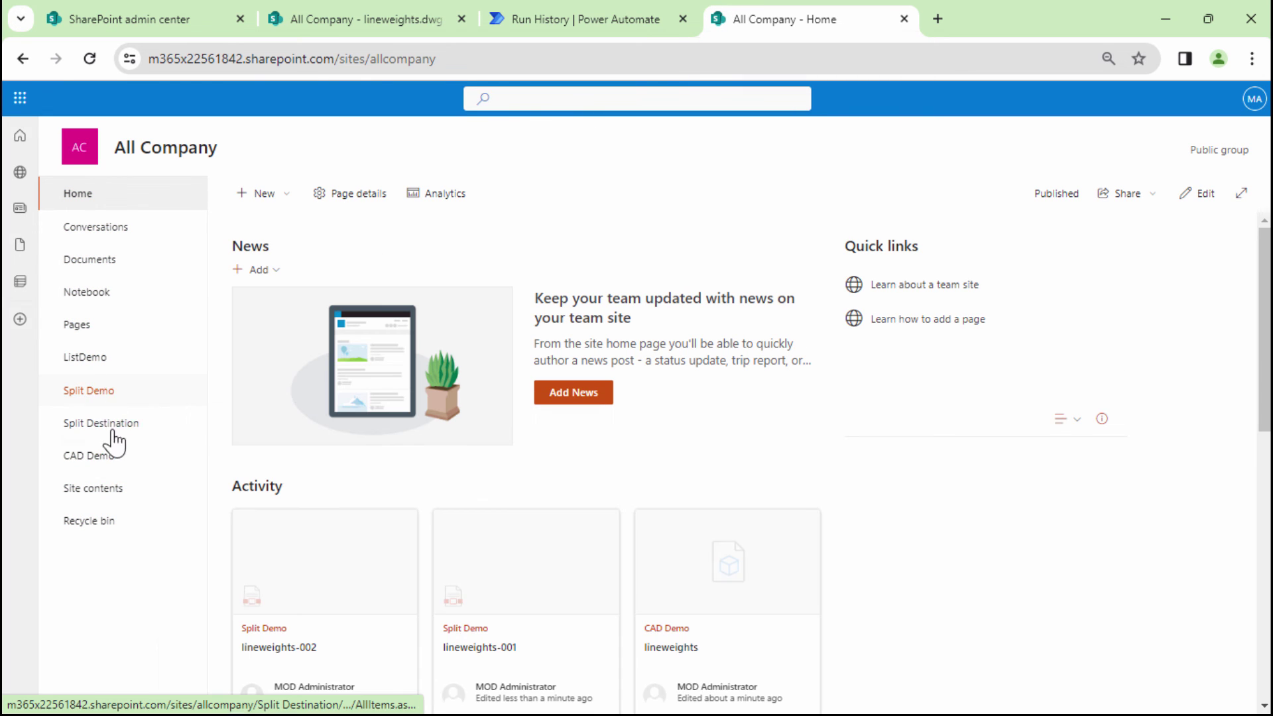
pyautogui.click(106, 456)
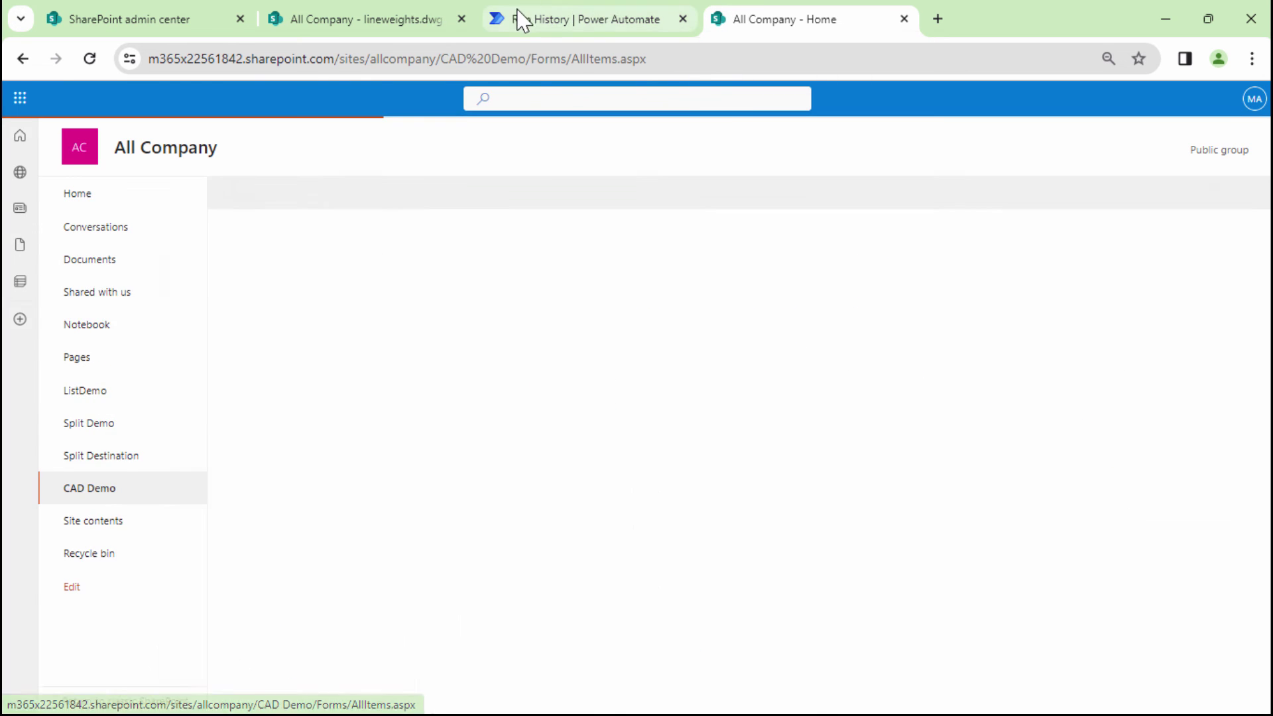
pyautogui.click(524, 20)
# Verify the new run's Create file produced lineweights-001.pdf, then view and close the lineweights.dwg preview
pyautogui.click(826, 524)
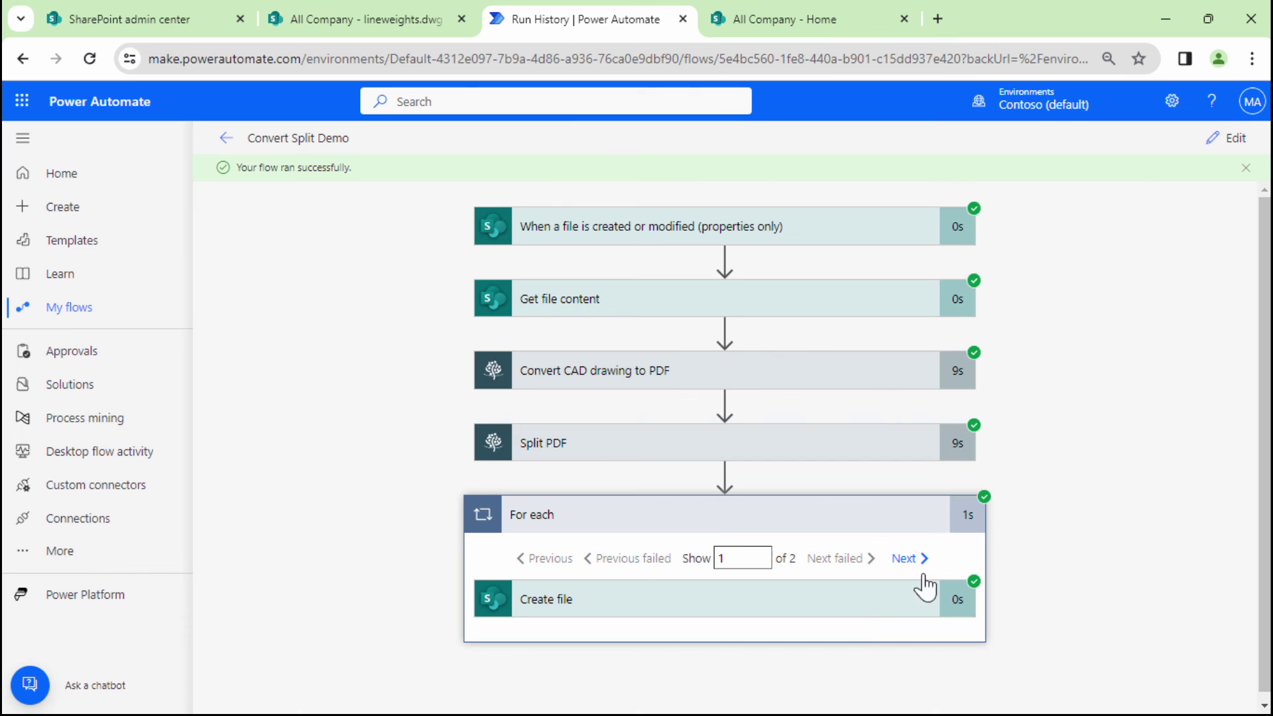
pyautogui.click(782, 585)
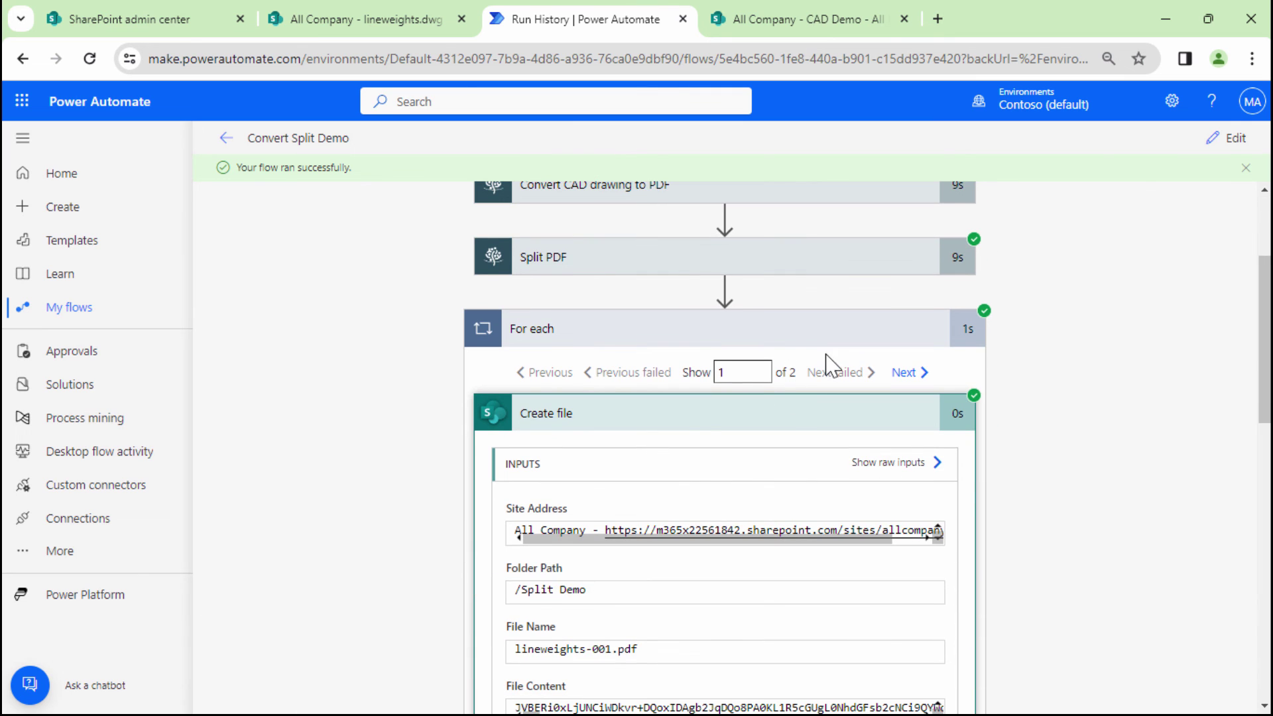
pyautogui.click(364, 20)
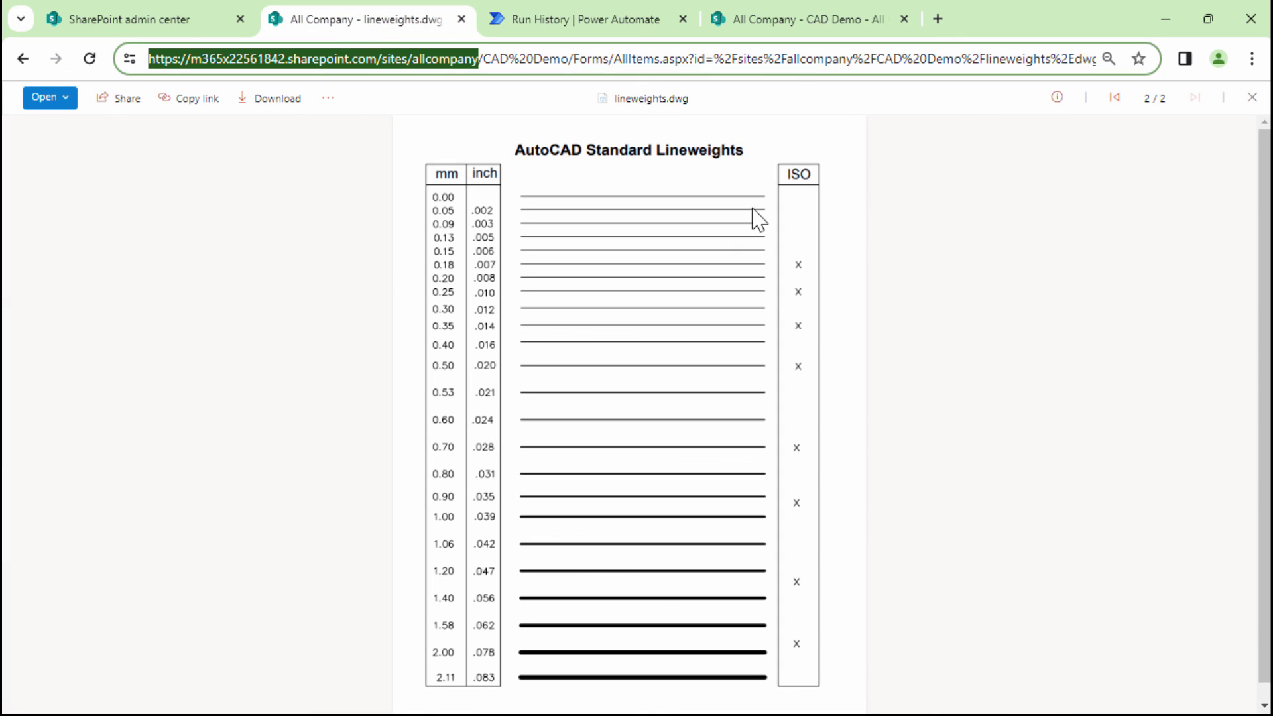
pyautogui.scroll(-1, 1080, 276)
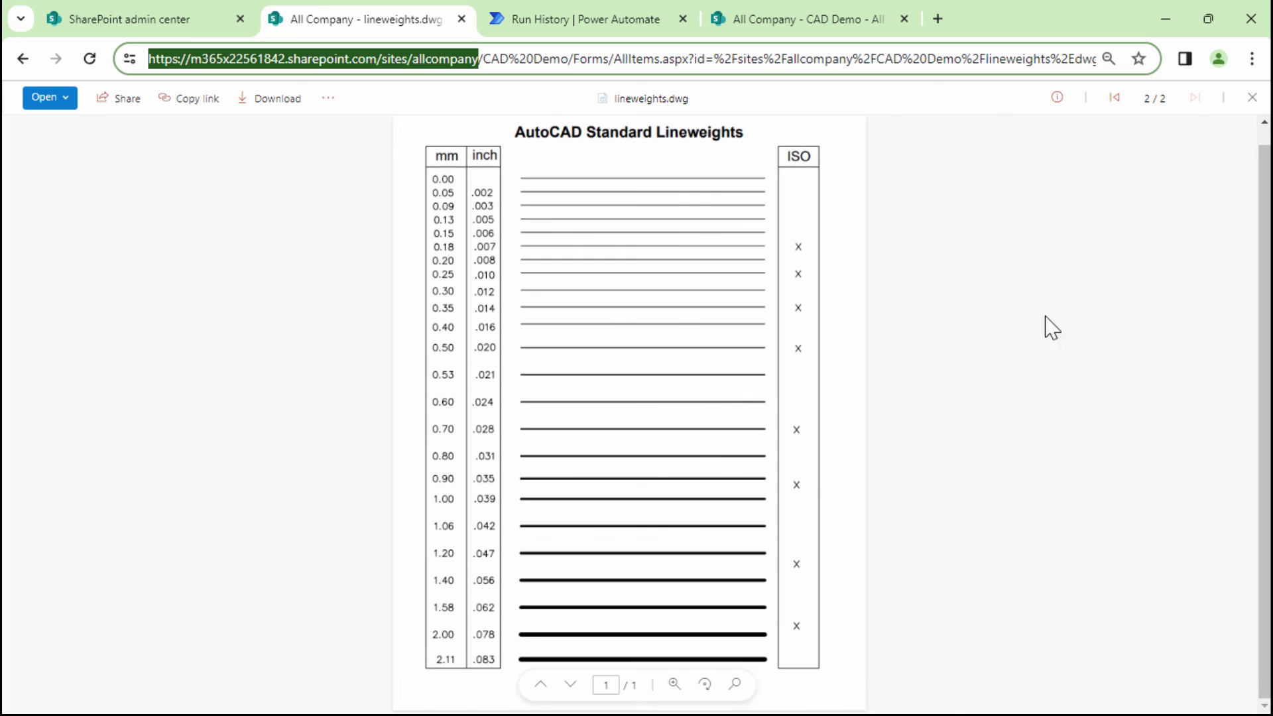
pyautogui.click(1252, 98)
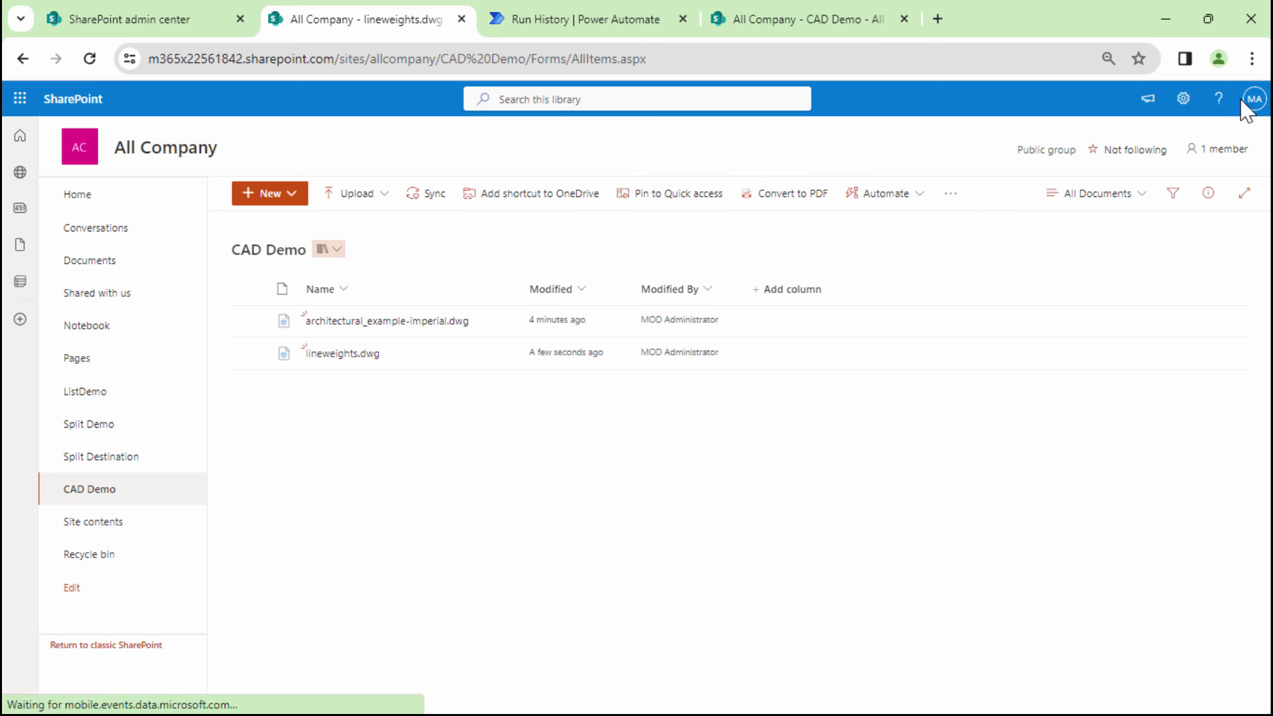
# Open Split Demo to see lineweights-001.pdf and lineweights-002.pdf, then switch back to CAD Demo
pyautogui.click(107, 438)
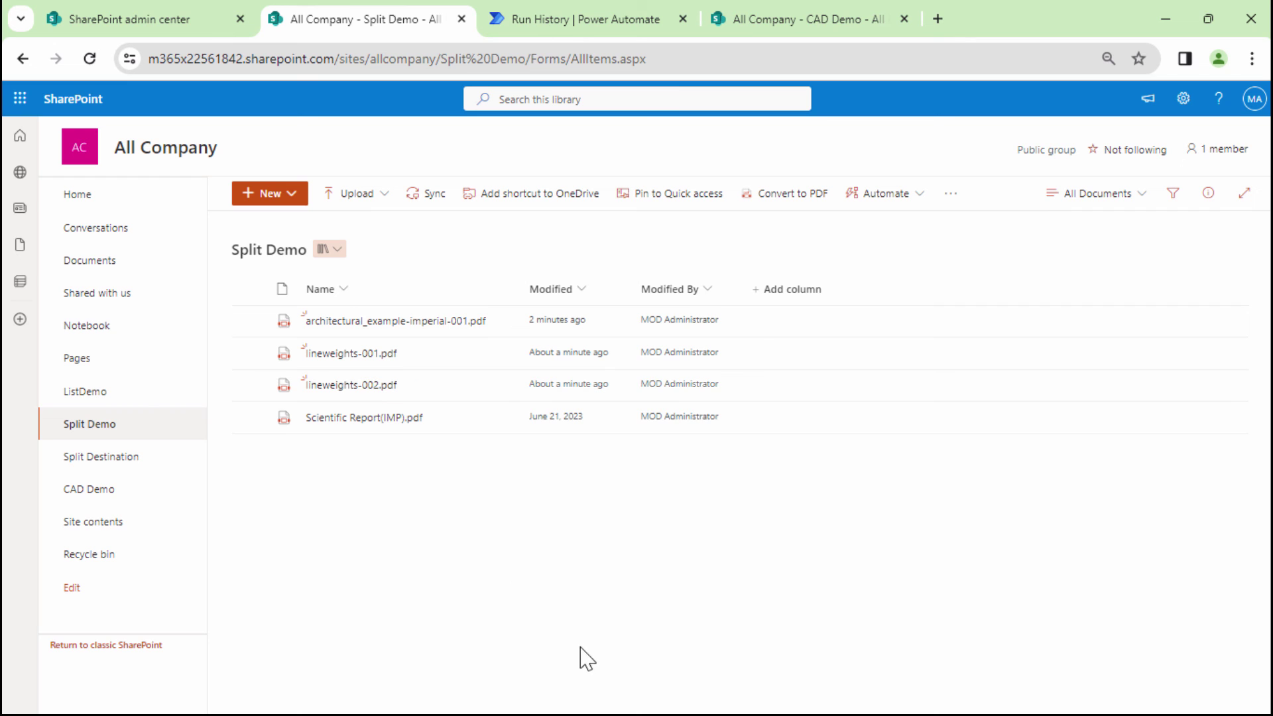
pyautogui.click(756, 24)
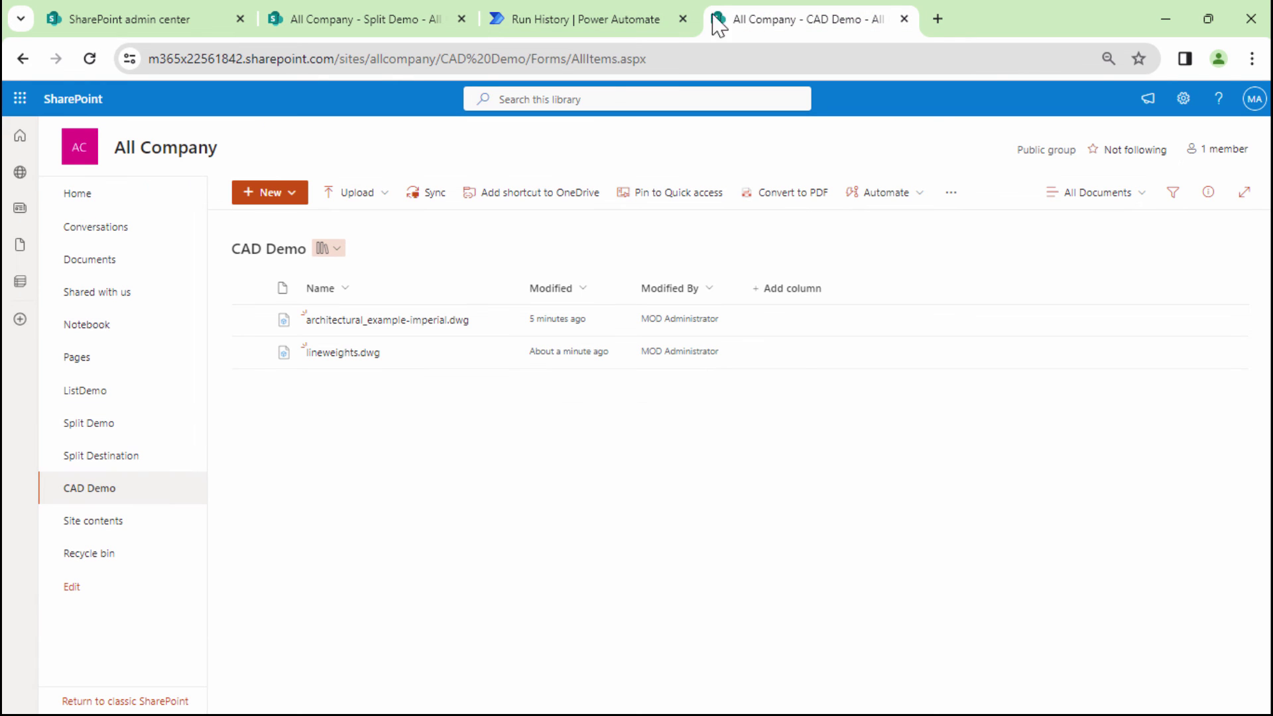